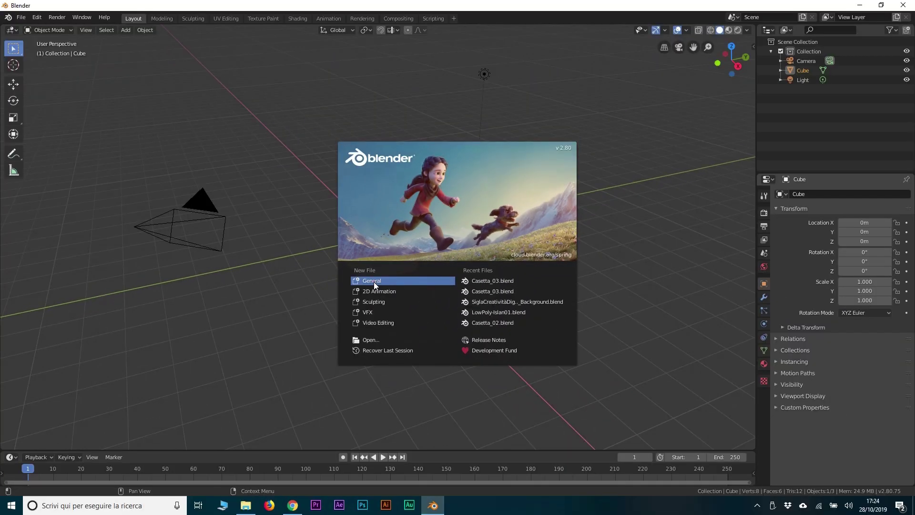
- Start a new General file from the splash screen with the default cube, camera and light
{"action": "left_click", "coordinate": [373, 282]}
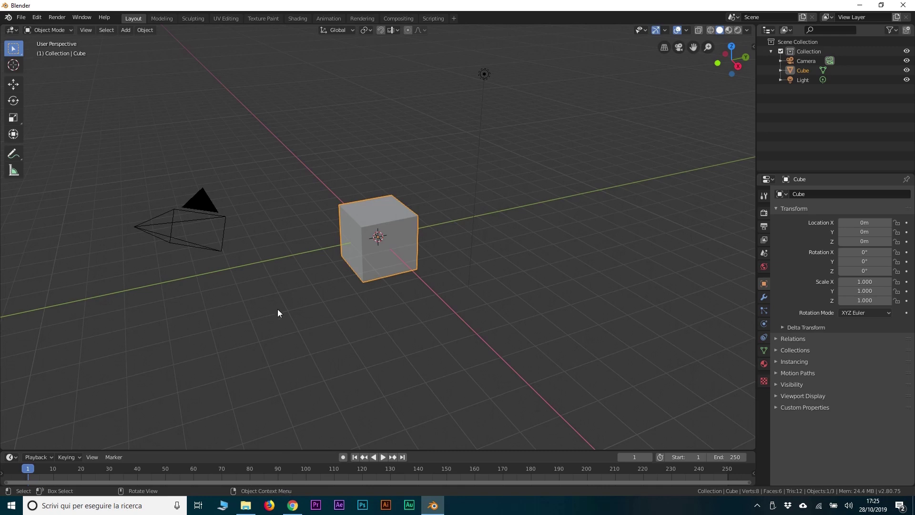
{"action": "mouse_move", "coordinate": [266, 108]}
{"action": "left_mouse_down"}
{"action": "mouse_move", "coordinate": [312, 383]}
{"action": "mouse_move", "coordinate": [312, 130]}
{"action": "left_mouse_up"}
{"action": "left_click", "coordinate": [376, 240]}
{"action": "left_click", "coordinate": [177, 227]}
{"action": "left_click", "coordinate": [483, 75]}
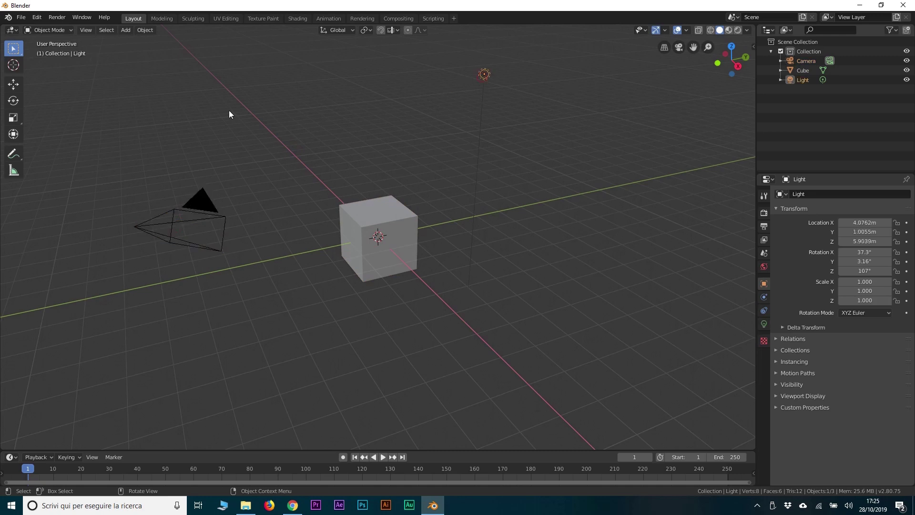
{"action": "mouse_move", "coordinate": [249, 87]}
{"action": "left_mouse_down"}
{"action": "mouse_move", "coordinate": [385, 313]}
{"action": "mouse_move", "coordinate": [542, 303]}
{"action": "left_mouse_up"}
{"action": "left_click", "coordinate": [542, 302]}
{"action": "right_click", "coordinate": [293, 168]}
{"action": "left_click", "coordinate": [364, 213]}
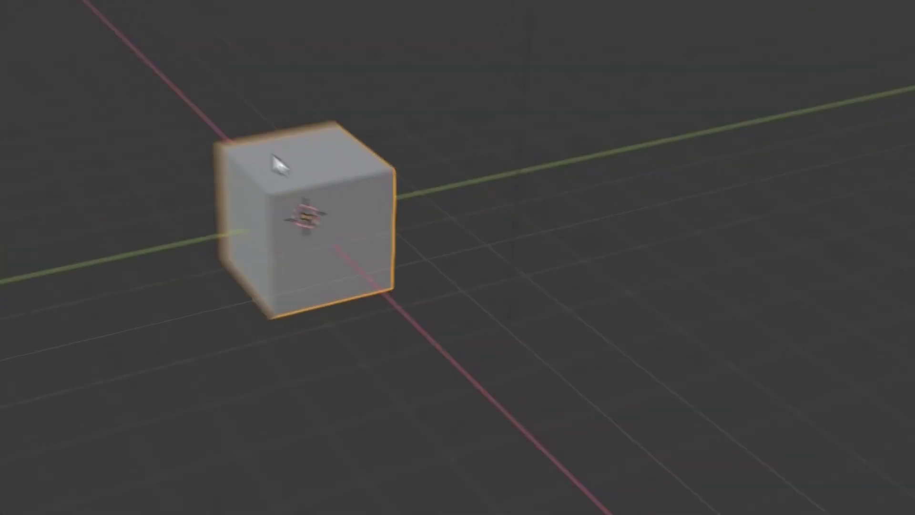
{"action": "right_click", "coordinate": [365, 211]}
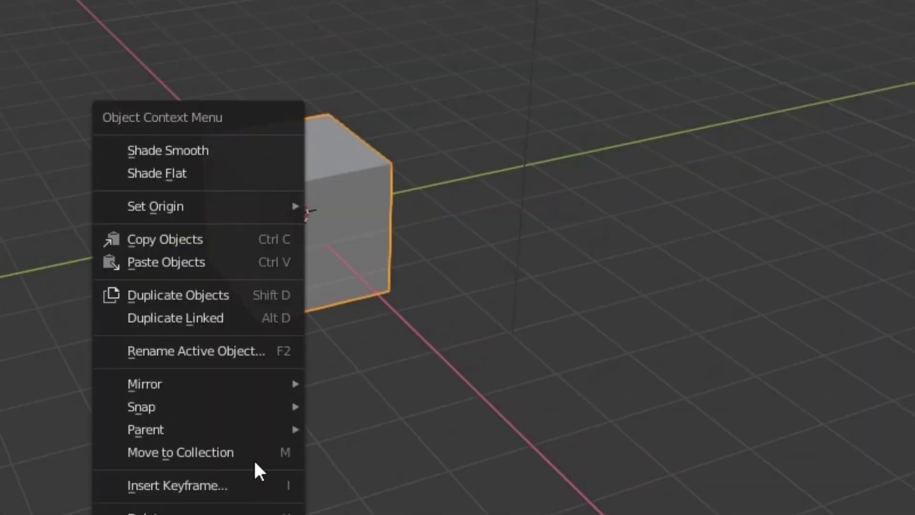
{"action": "left_click", "coordinate": [176, 307]}
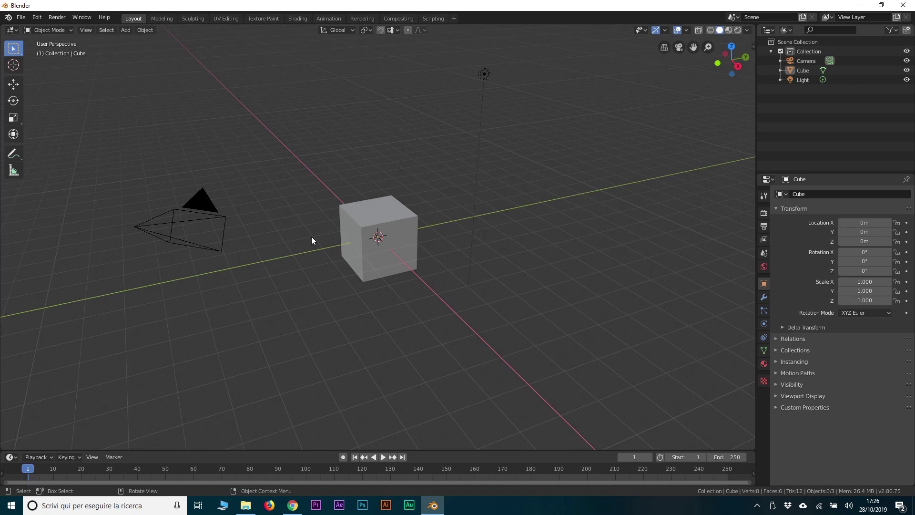
{"action": "scroll", "coordinate": [314, 232], "scroll_direction": "down", "scroll_amount": 1}
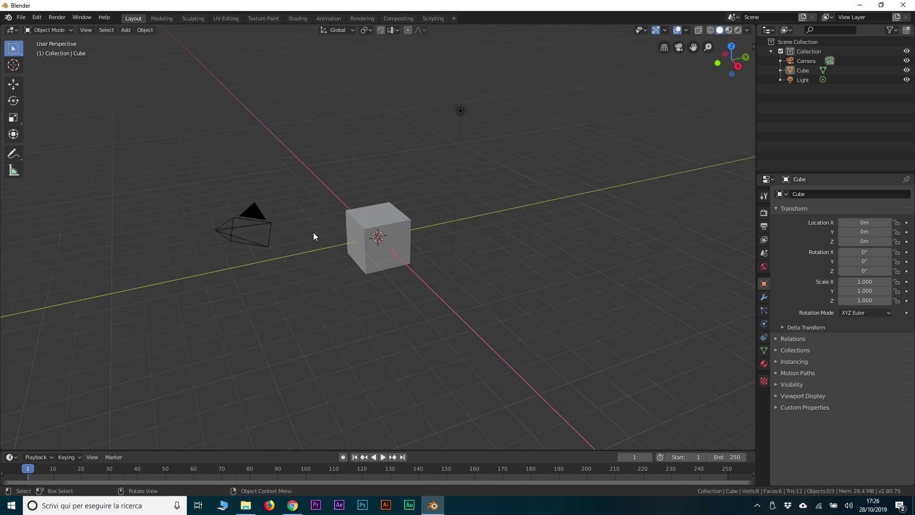
{"action": "scroll", "coordinate": [313, 233], "scroll_direction": "down", "scroll_amount": 3}
{"action": "scroll", "coordinate": [313, 232], "scroll_direction": "up", "scroll_amount": 4}
{"action": "scroll", "coordinate": [313, 233], "scroll_direction": "up", "scroll_amount": 4}
{"action": "scroll", "coordinate": [313, 233], "scroll_direction": "down", "scroll_amount": 4}
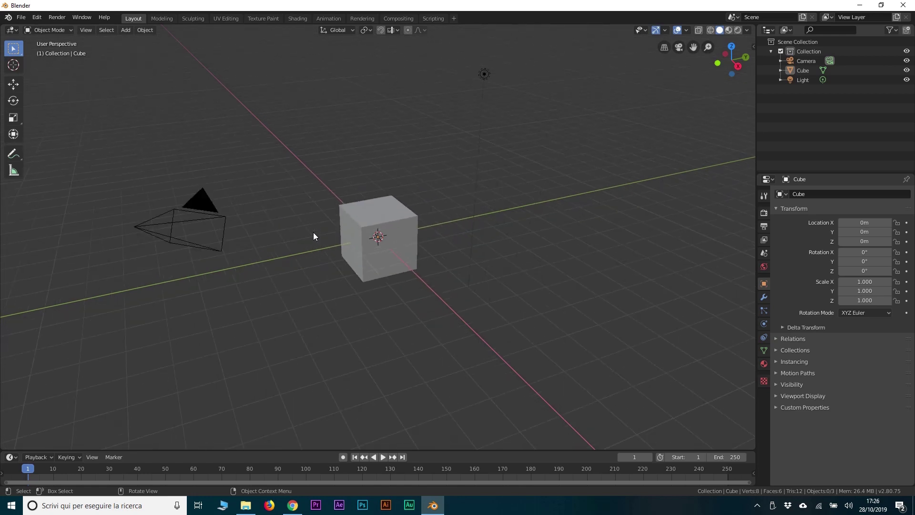
{"action": "scroll", "coordinate": [313, 232], "scroll_direction": "down", "scroll_amount": 1}
{"action": "scroll", "coordinate": [313, 233], "scroll_direction": "up", "scroll_amount": 5}
{"action": "scroll", "coordinate": [313, 232], "scroll_direction": "down", "scroll_amount": 6}
{"action": "scroll", "coordinate": [313, 236], "scroll_direction": "up", "scroll_amount": 6}
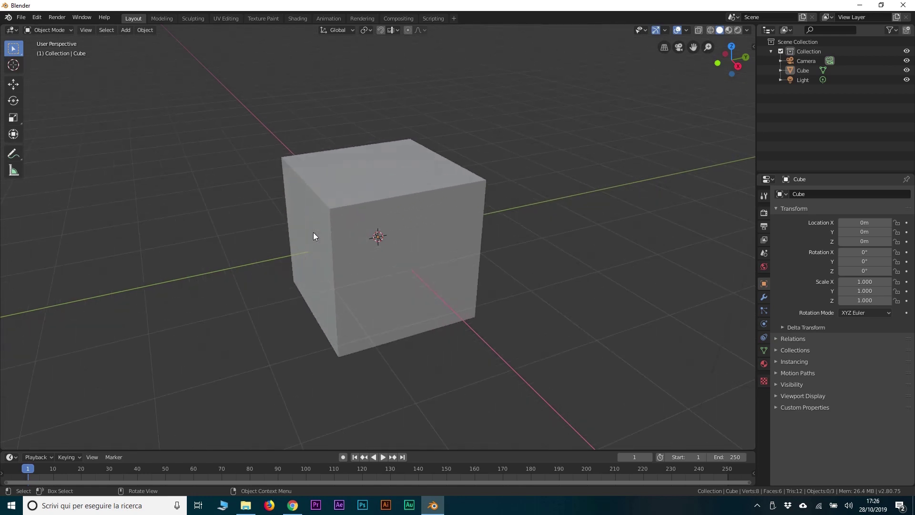
{"action": "scroll", "coordinate": [313, 236], "scroll_direction": "down", "scroll_amount": 3}
{"action": "scroll", "coordinate": [309, 237], "scroll_direction": "down", "scroll_amount": 2}
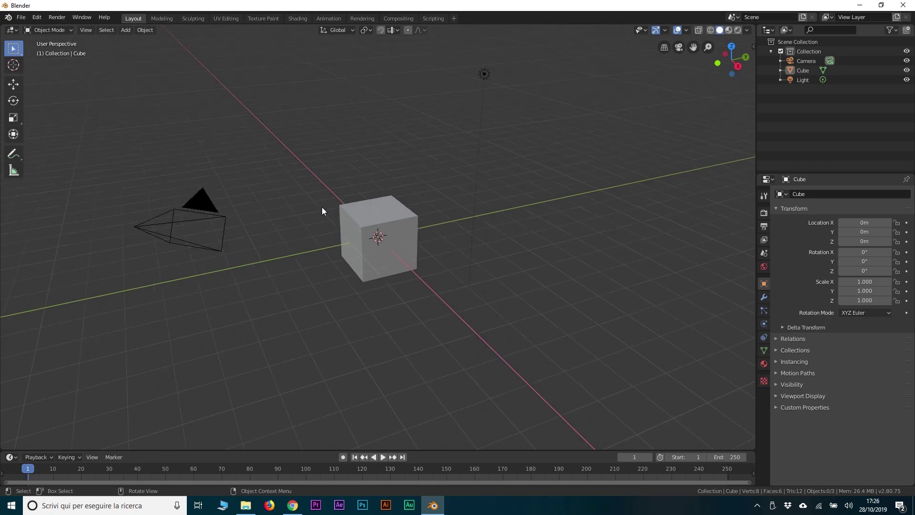
{"action": "mouse_move", "coordinate": [321, 211]}
{"action": "middle_mouse_down"}
{"action": "mouse_move", "coordinate": [407, 199]}
{"action": "mouse_move", "coordinate": [355, 230]}
{"action": "mouse_move", "coordinate": [297, 243]}
{"action": "mouse_move", "coordinate": [233, 229]}
{"action": "mouse_move", "coordinate": [186, 202]}
{"action": "mouse_move", "coordinate": [265, 213]}
{"action": "mouse_move", "coordinate": [316, 200]}
{"action": "mouse_move", "coordinate": [222, 213]}
{"action": "mouse_move", "coordinate": [308, 188]}
{"action": "mouse_move", "coordinate": [400, 208]}
{"action": "mouse_move", "coordinate": [371, 225]}
{"action": "mouse_move", "coordinate": [266, 211]}
{"action": "mouse_move", "coordinate": [339, 221]}
{"action": "mouse_move", "coordinate": [296, 215]}
{"action": "mouse_move", "coordinate": [303, 294]}
{"action": "middle_mouse_up"}
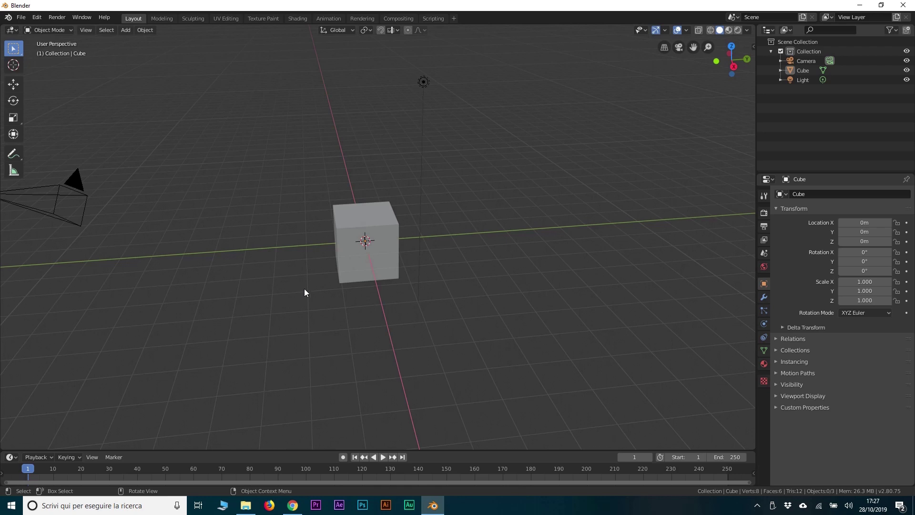
{"action": "mouse_move", "coordinate": [303, 283]}
{"action": "middle_mouse_down"}
{"action": "mouse_move", "coordinate": [347, 296]}
{"action": "mouse_move", "coordinate": [267, 313]}
{"action": "mouse_move", "coordinate": [231, 265]}
{"action": "mouse_move", "coordinate": [250, 318]}
{"action": "mouse_move", "coordinate": [253, 241]}
{"action": "mouse_move", "coordinate": [418, 296]}
{"action": "mouse_move", "coordinate": [245, 305]}
{"action": "mouse_move", "coordinate": [269, 194]}
{"action": "mouse_move", "coordinate": [273, 337]}
{"action": "mouse_move", "coordinate": [275, 244]}
{"action": "mouse_move", "coordinate": [283, 294]}
{"action": "mouse_move", "coordinate": [243, 303]}
{"action": "middle_mouse_up"}
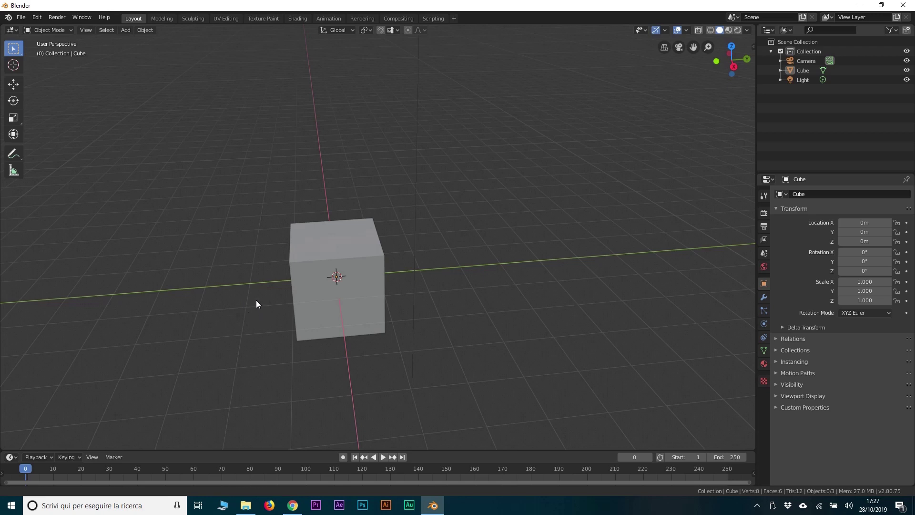
{"action": "mouse_move", "coordinate": [257, 303]}
{"action": "middle_mouse_down", "text": "ctrl"}
{"action": "mouse_move", "coordinate": [269, 406]}
{"action": "mouse_move", "coordinate": [262, 314]}
{"action": "mouse_move", "coordinate": [275, 323]}
{"action": "mouse_move", "coordinate": [274, 242]}
{"action": "mouse_move", "coordinate": [300, 198]}
{"action": "mouse_move", "coordinate": [287, 353]}
{"action": "mouse_move", "coordinate": [310, 191]}
{"action": "mouse_move", "coordinate": [302, 337]}
{"action": "mouse_move", "coordinate": [300, 278]}
{"action": "mouse_move", "coordinate": [333, 184]}
{"action": "mouse_move", "coordinate": [335, 223]}
{"action": "mouse_move", "coordinate": [332, 142]}
{"action": "middle_mouse_up", "text": "ctrl"}
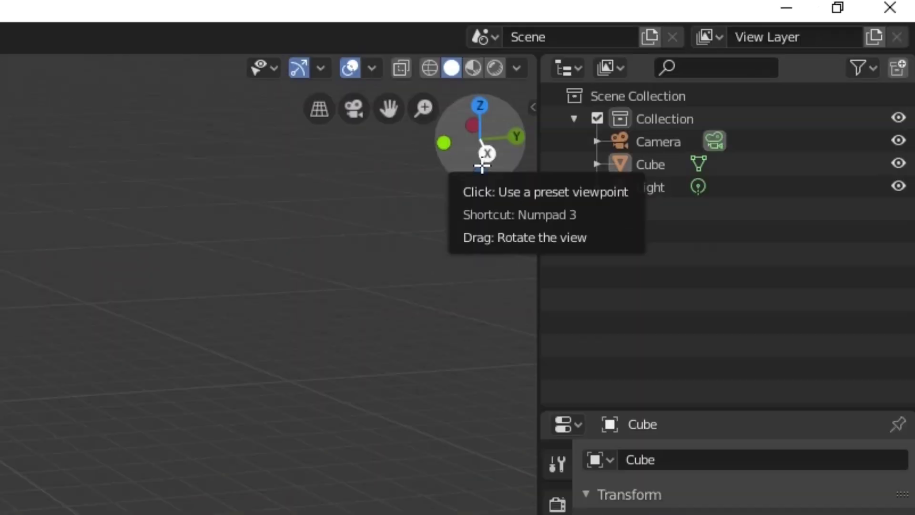
{"action": "left_click_drag", "start_coordinate": [482, 164], "coordinate": [566, 76]}
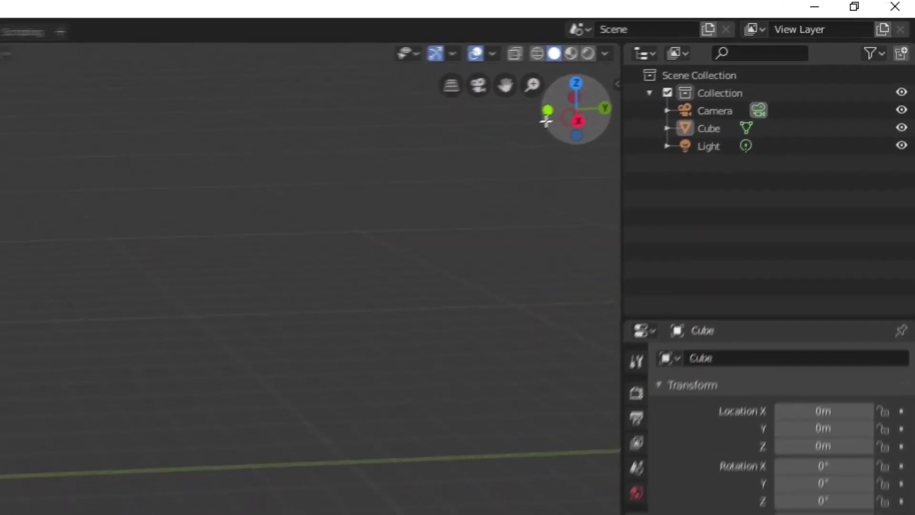
{"action": "middle_click_drag", "start_coordinate": [566, 77], "coordinate": [627, 47]}
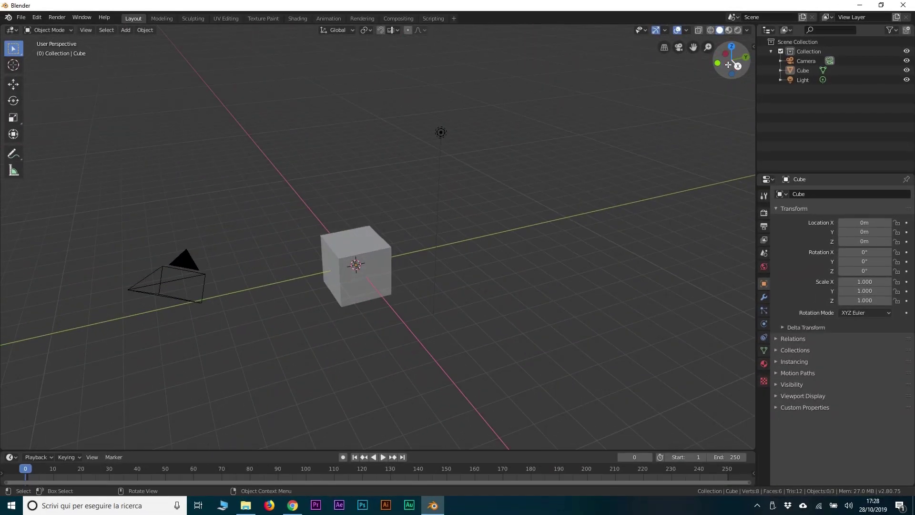
{"action": "left_click_drag", "start_coordinate": [627, 47], "coordinate": [403, 289]}
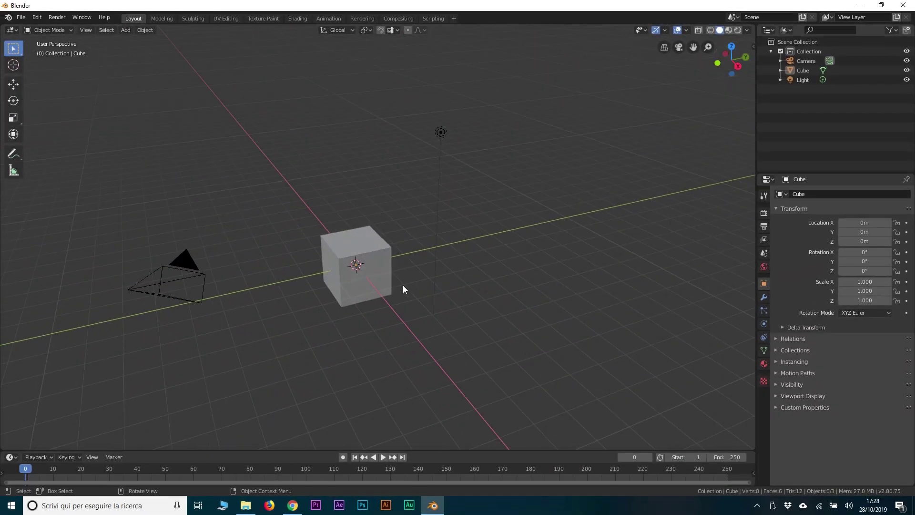
{"action": "left_click", "coordinate": [738, 67]}
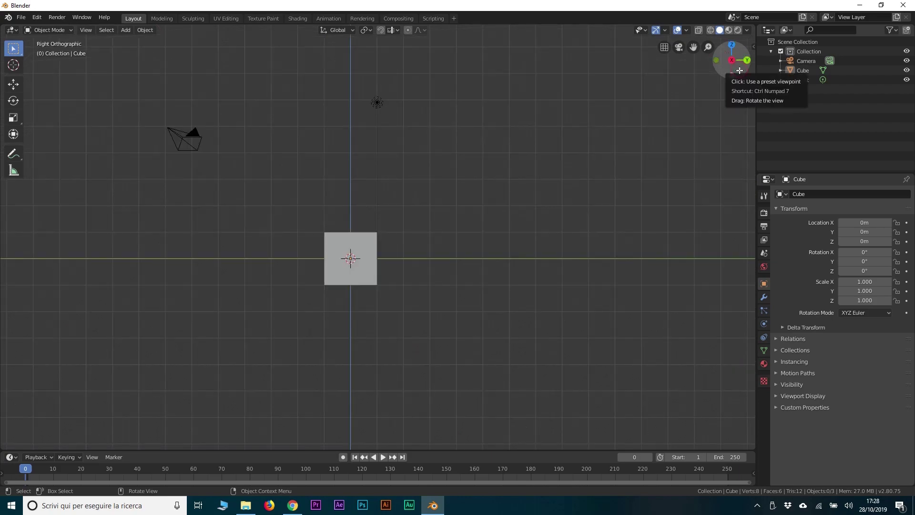
{"action": "left_click", "coordinate": [732, 47]}
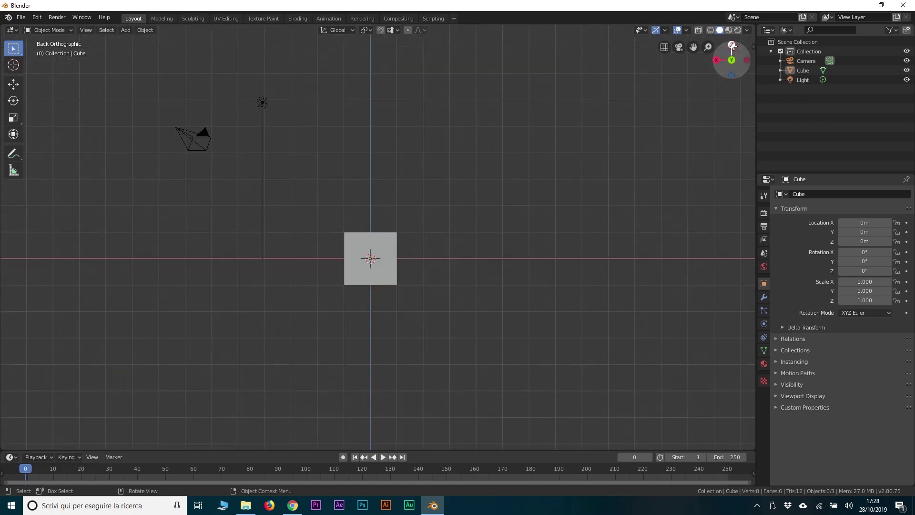
{"action": "left_click", "coordinate": [732, 47]}
{"action": "left_click_drag", "start_coordinate": [731, 74], "coordinate": [266, 141]}
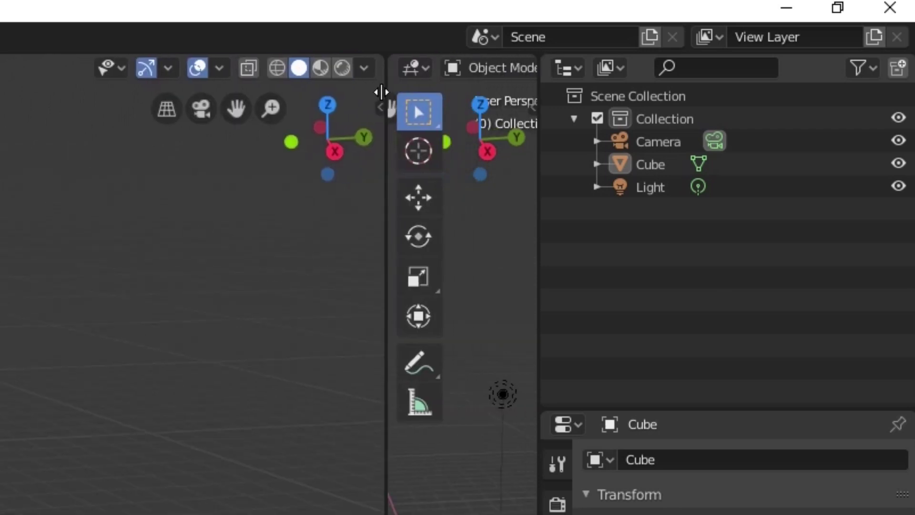
- Split the 3D view into two side-by-side viewports and set the right one to Top Orthographic
{"action": "left_click_drag", "start_coordinate": [537, 57], "coordinate": [295, 95]}
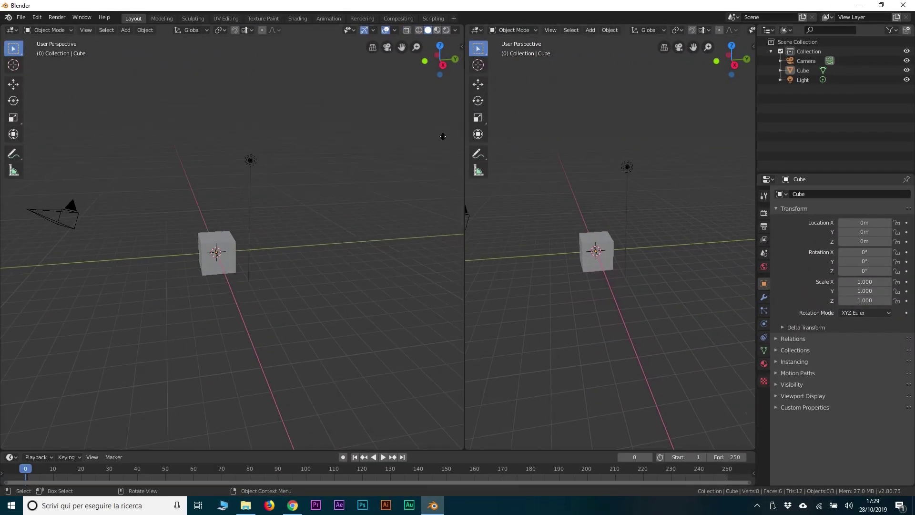
{"action": "left_click_drag", "start_coordinate": [443, 137], "coordinate": [355, 195]}
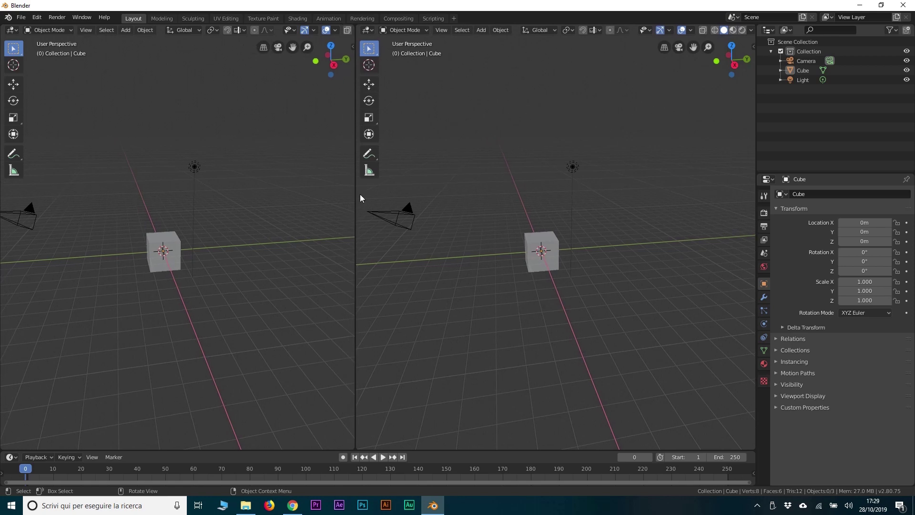
{"action": "left_click", "coordinate": [733, 64]}
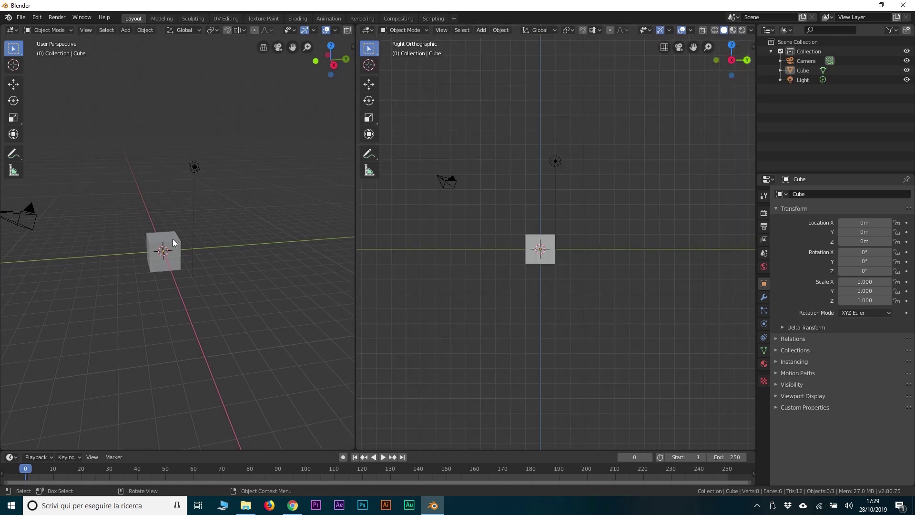
{"action": "left_click", "coordinate": [732, 45]}
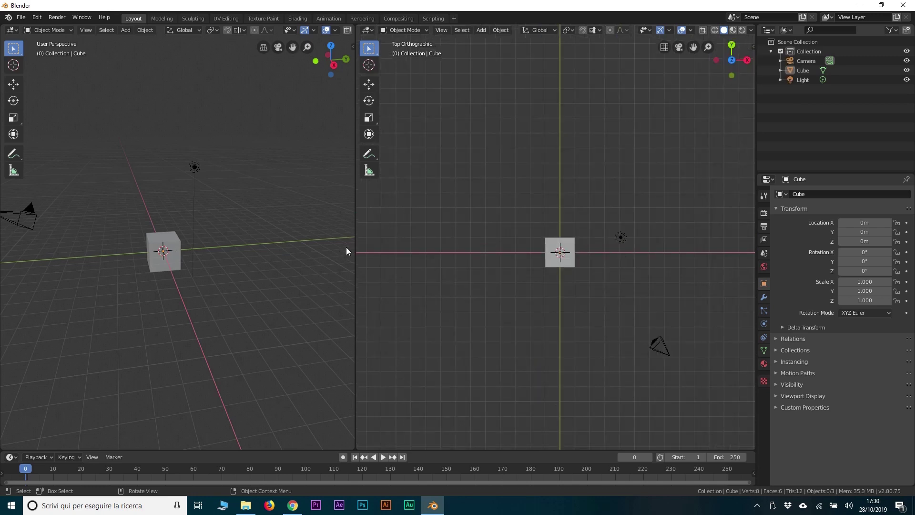
{"action": "left_click_drag", "start_coordinate": [355, 249], "coordinate": [353, 251]}
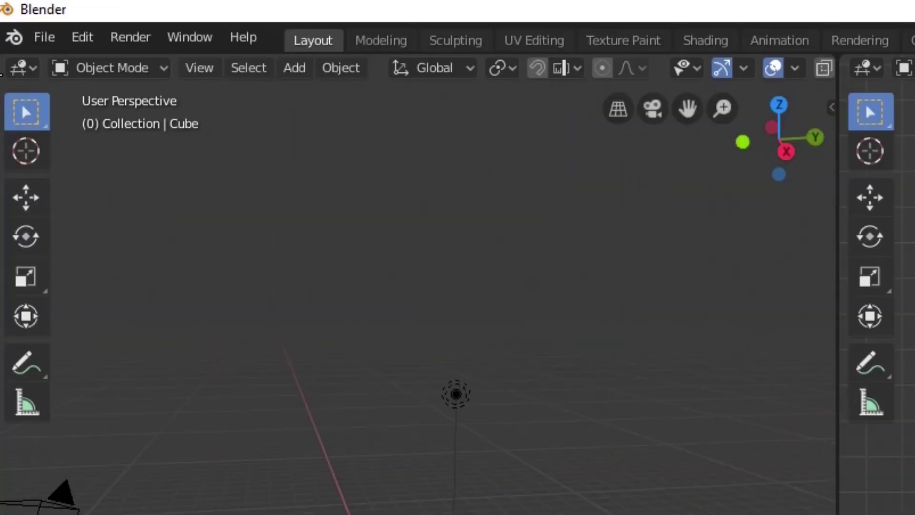
- Split the left viewport into top and bottom, with the upper one in Right Orthographic (Numpad 3)
{"action": "left_click_drag", "start_coordinate": [2, 27], "coordinate": [23, 135]}
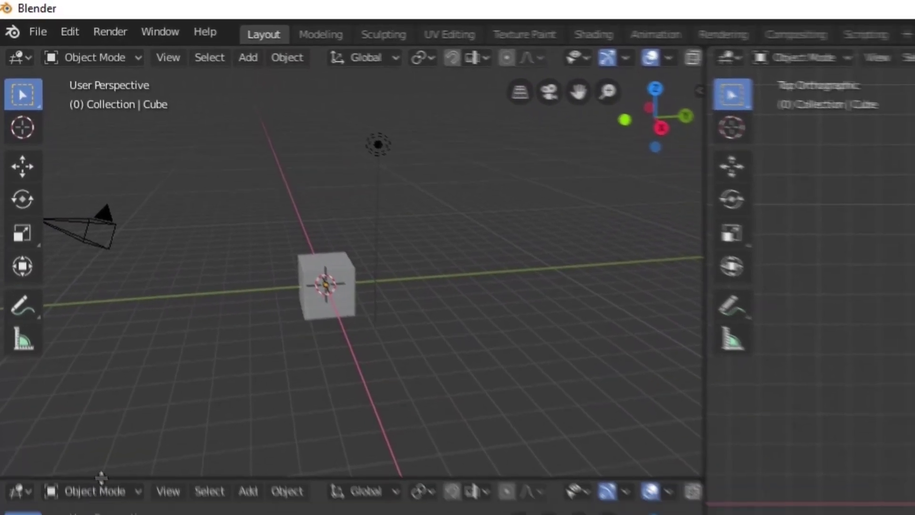
{"action": "key", "text": "KP_3"}
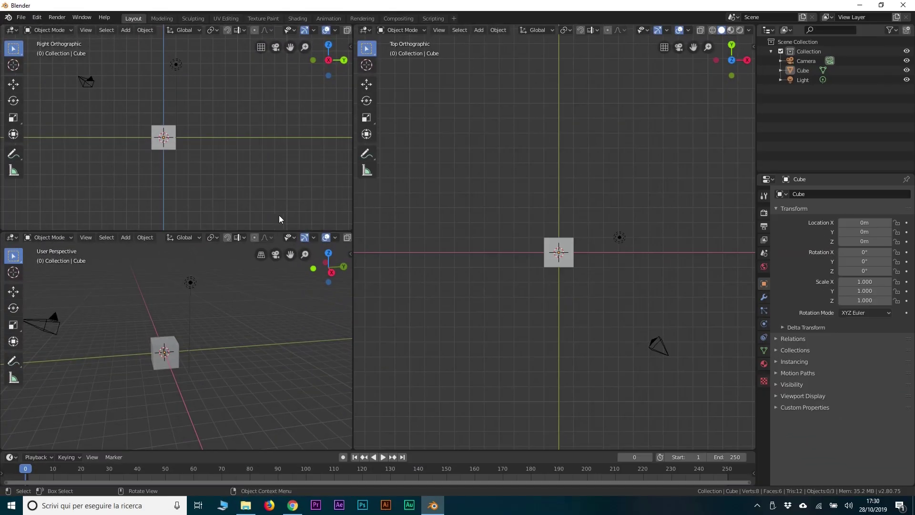
{"action": "left_click_drag", "start_coordinate": [269, 229], "coordinate": [258, 238]}
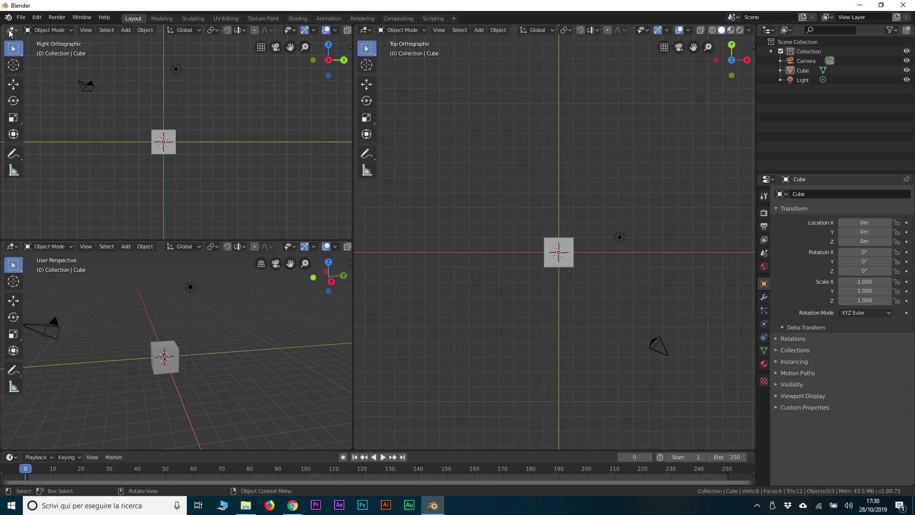
- Switch the upper-left area to the UV Editor, then to the Shader Editor
{"action": "left_click", "coordinate": [368, 32]}
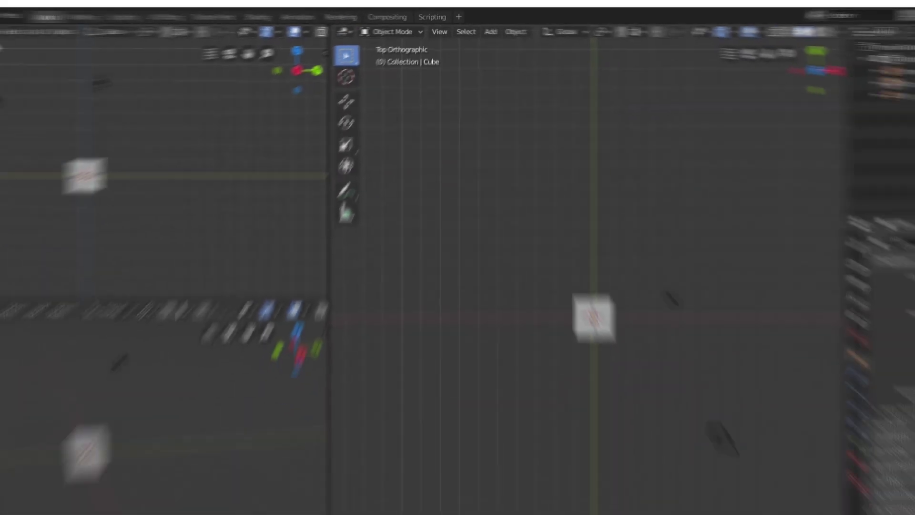
{"action": "left_click", "coordinate": [15, 31]}
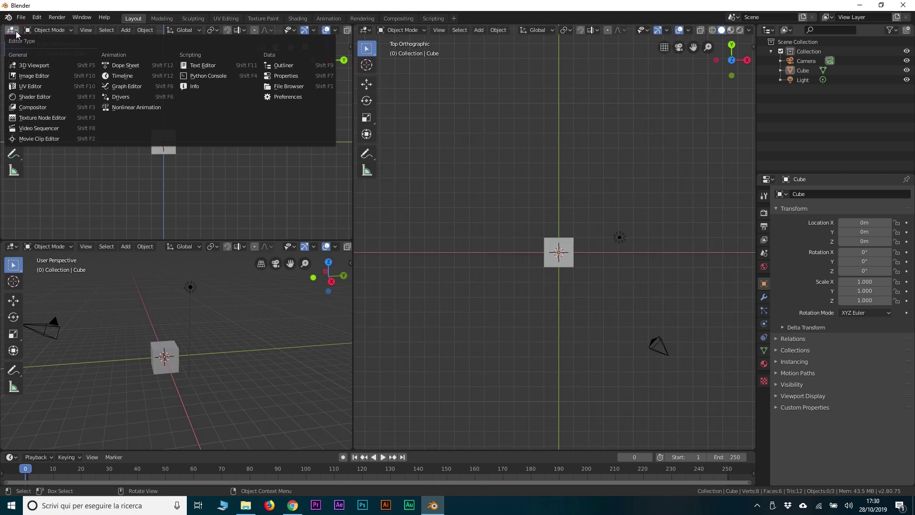
{"action": "left_click", "coordinate": [44, 87]}
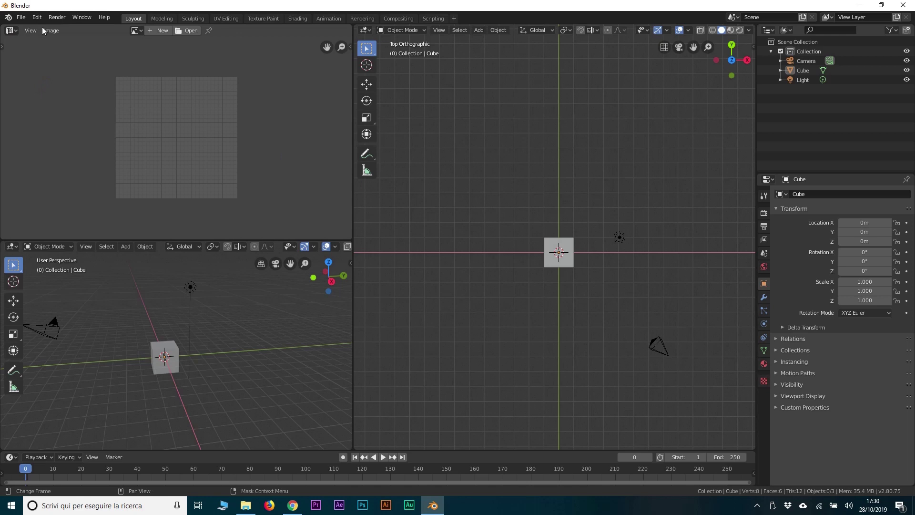
{"action": "left_click", "coordinate": [12, 31]}
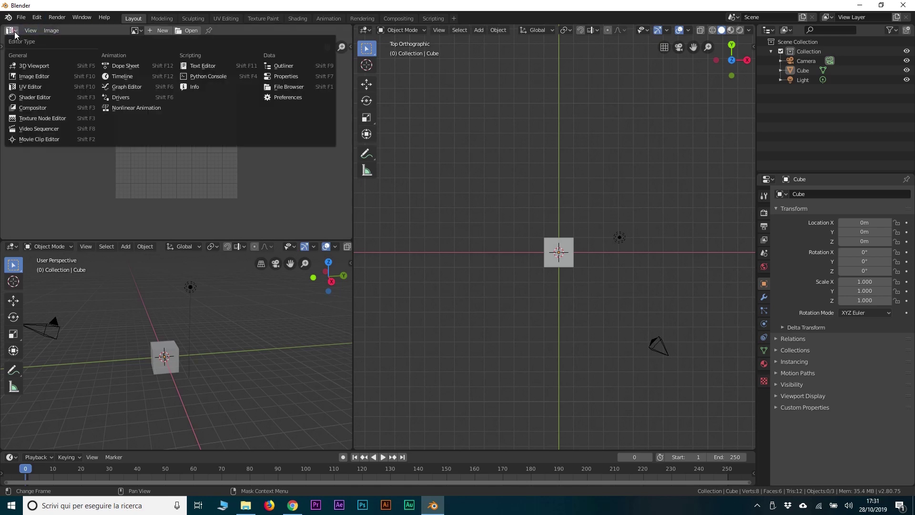
{"action": "left_click", "coordinate": [51, 97]}
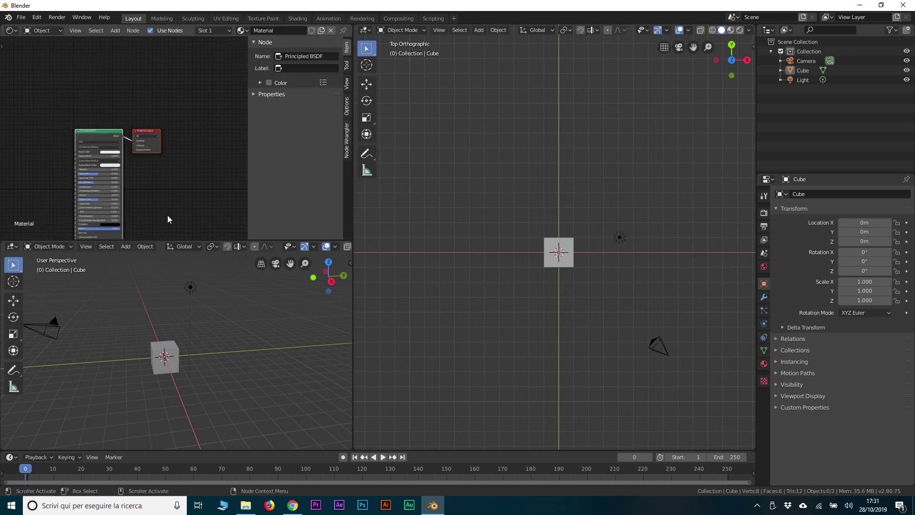
- Try the Properties editor in the upper-left area, then change it back to a 3D Viewport
{"action": "left_click", "coordinate": [11, 30]}
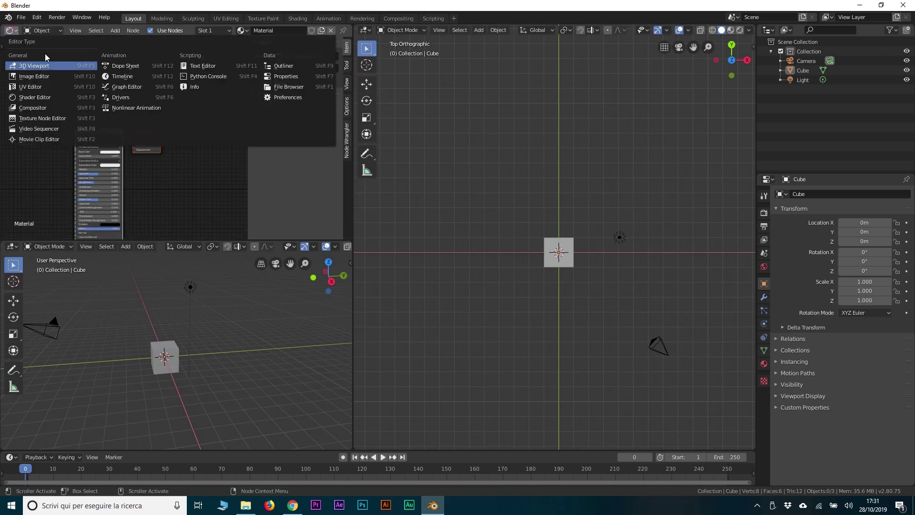
{"action": "left_click", "coordinate": [282, 76]}
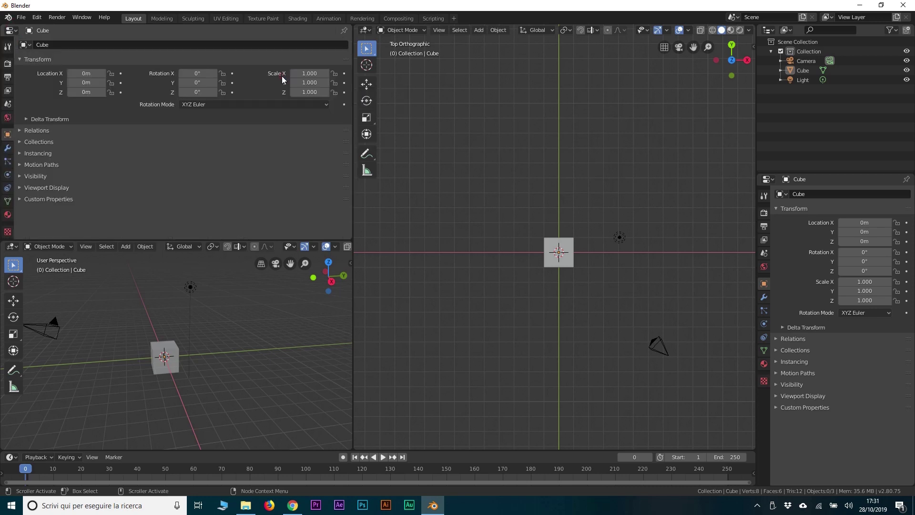
{"action": "left_click", "coordinate": [12, 30]}
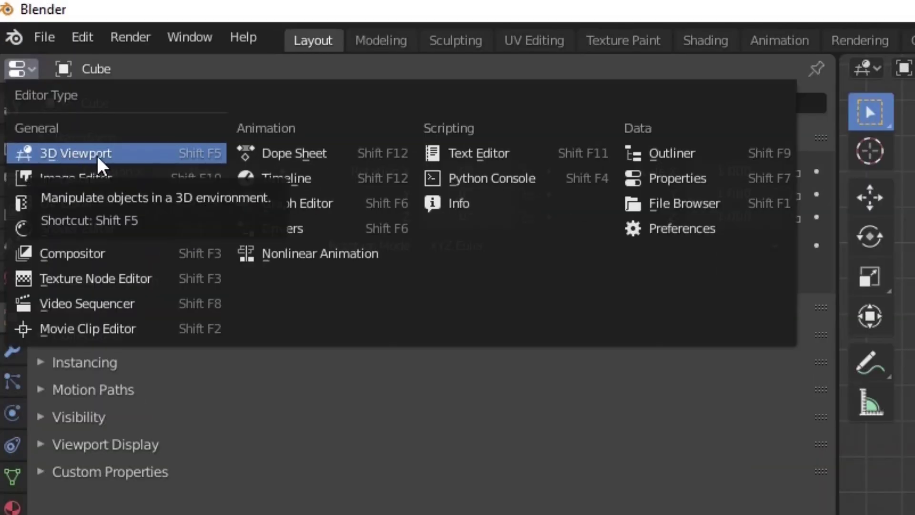
{"action": "left_click", "coordinate": [98, 153]}
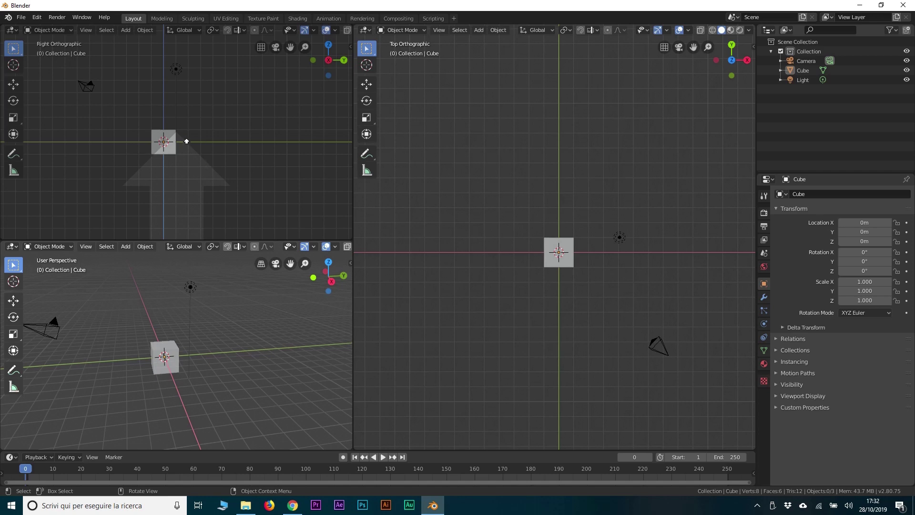
- Join the upper-left area into the User Perspective viewport below it
{"action": "left_click_drag", "start_coordinate": [179, 141], "coordinate": [179, 142]}
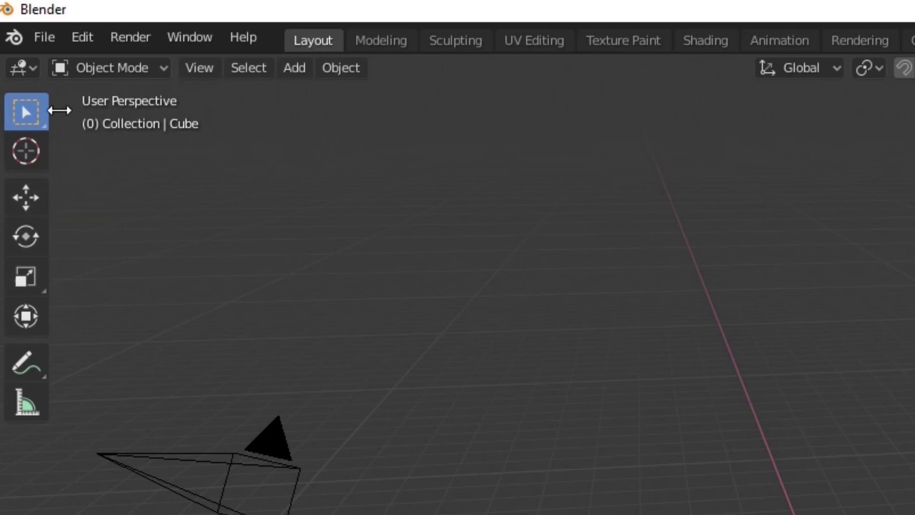
- Widen the toolbar to show tool labels and the Select Box variants, then shrink it back to icons
{"action": "left_click_drag", "start_coordinate": [59, 110], "coordinate": [177, 130]}
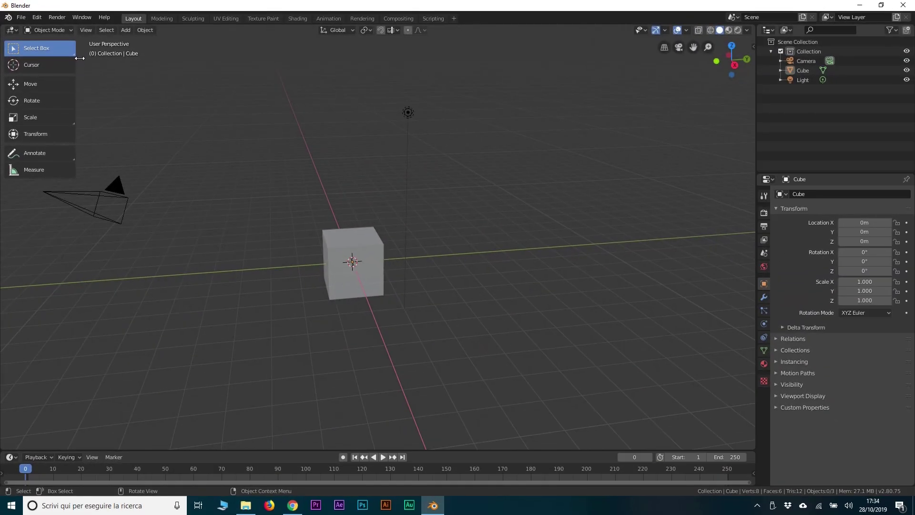
{"action": "left_click_drag", "start_coordinate": [79, 58], "coordinate": [71, 60]}
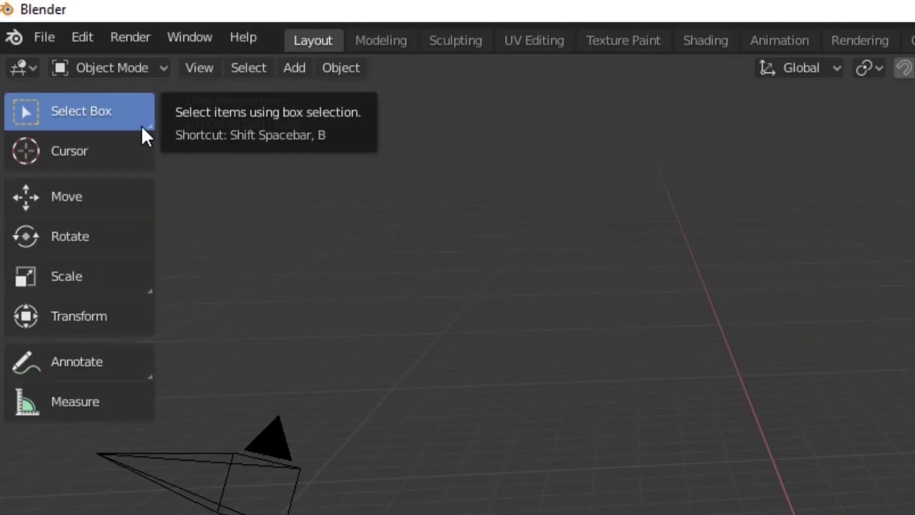
{"action": "left_click", "coordinate": [62, 54]}
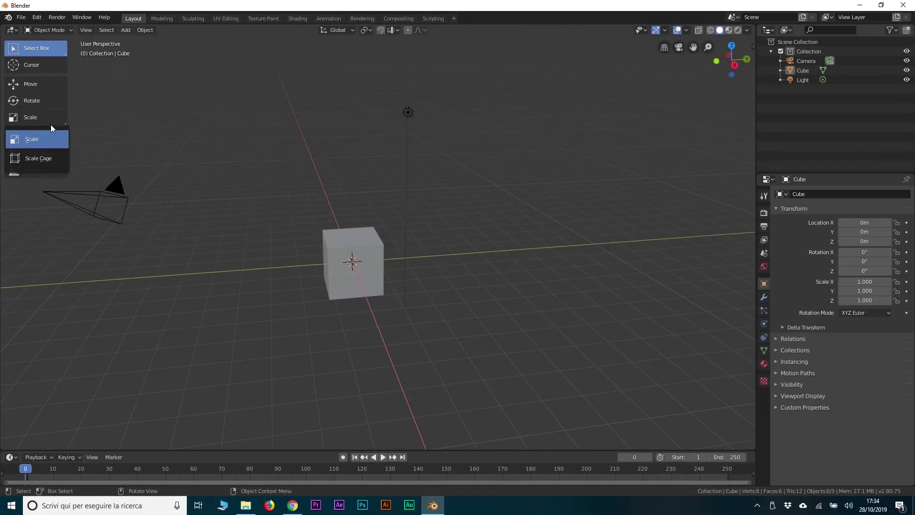
{"action": "left_click_drag", "start_coordinate": [70, 53], "coordinate": [29, 51]}
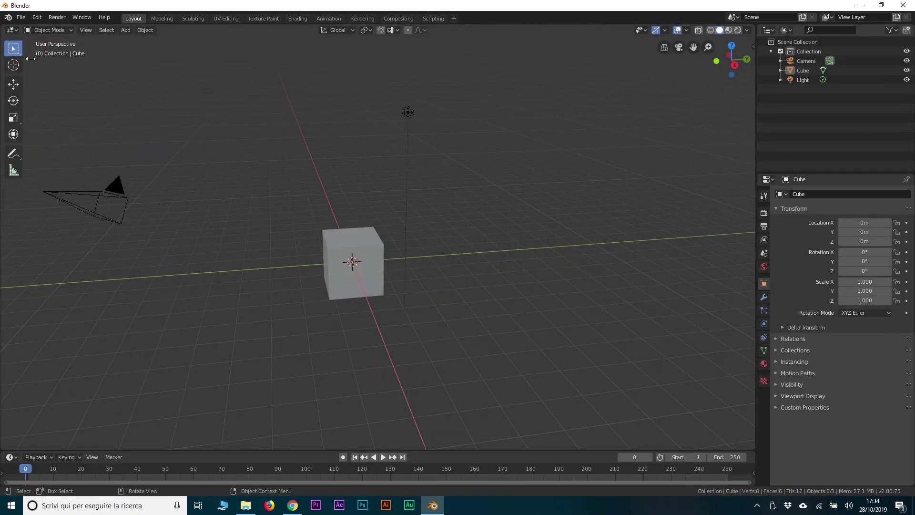
{"action": "left_click", "coordinate": [43, 29]}
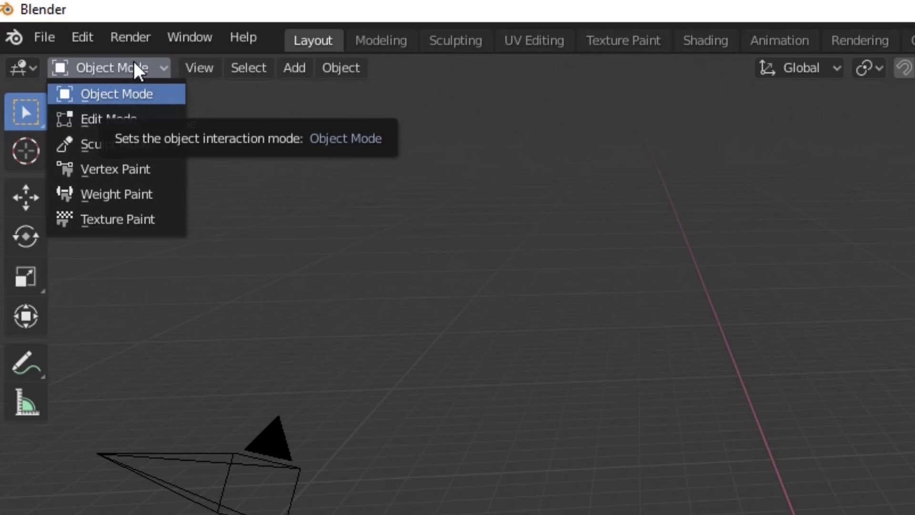
- Switch the cube to Edit Mode, then Sculpt Mode, then back to Object Mode
{"action": "left_click", "coordinate": [135, 69]}
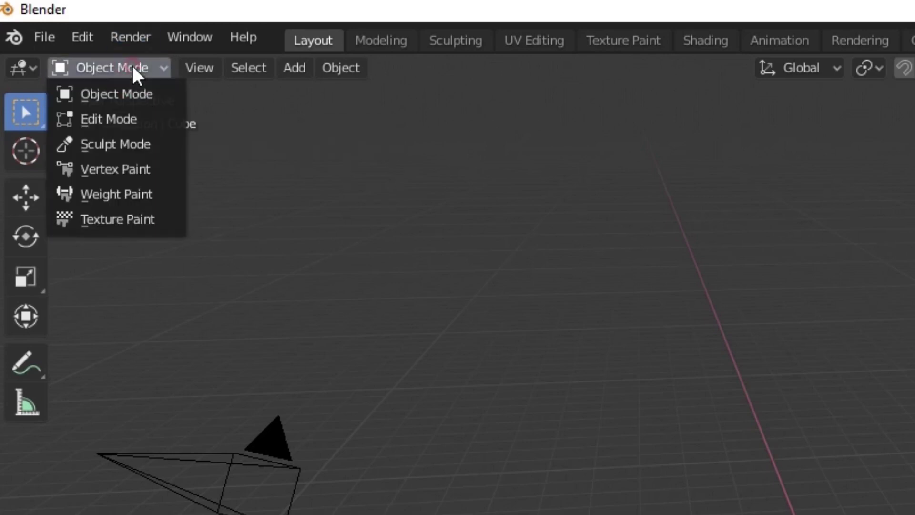
{"action": "left_click", "coordinate": [146, 120]}
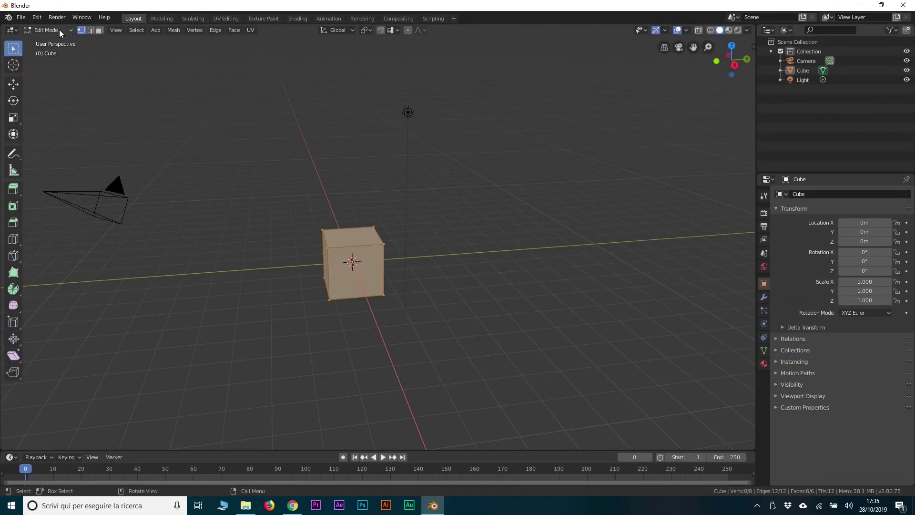
{"action": "left_click", "coordinate": [56, 30]}
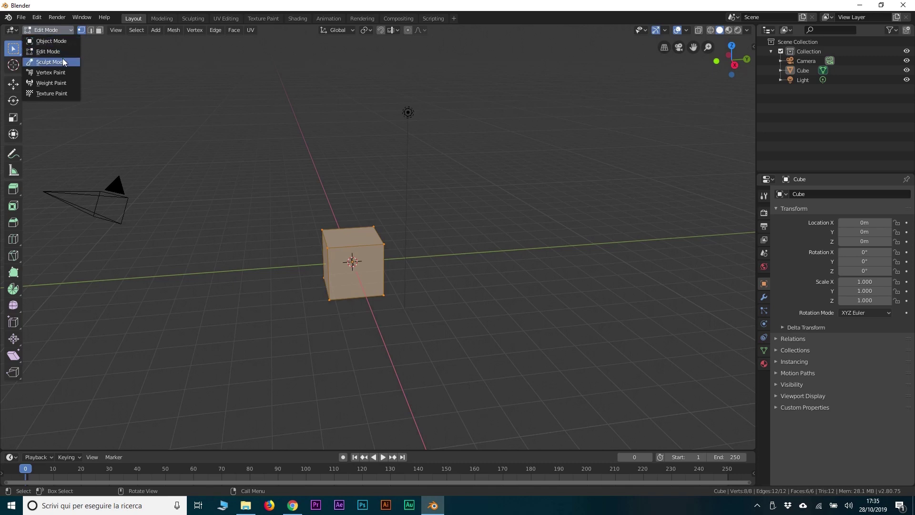
{"action": "left_click", "coordinate": [63, 62]}
{"action": "left_click", "coordinate": [55, 29]}
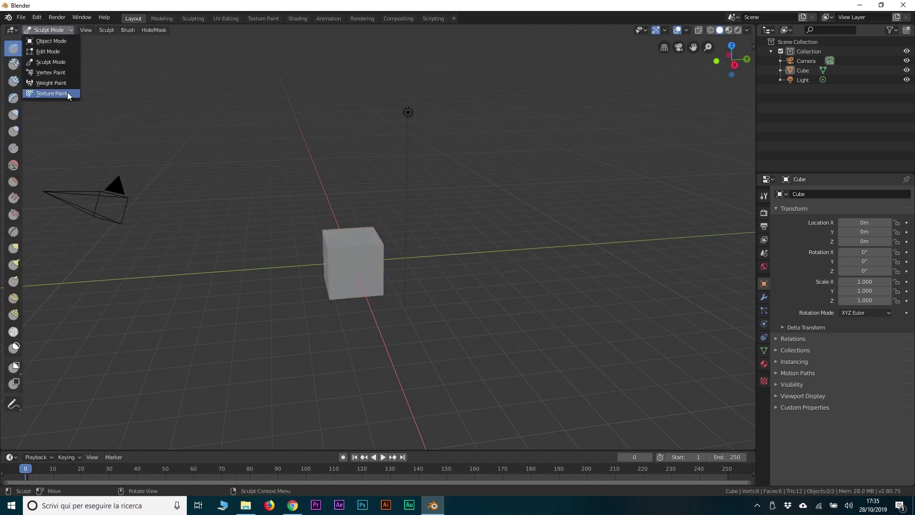
{"action": "left_click", "coordinate": [51, 41]}
{"action": "left_click", "coordinate": [86, 29]}
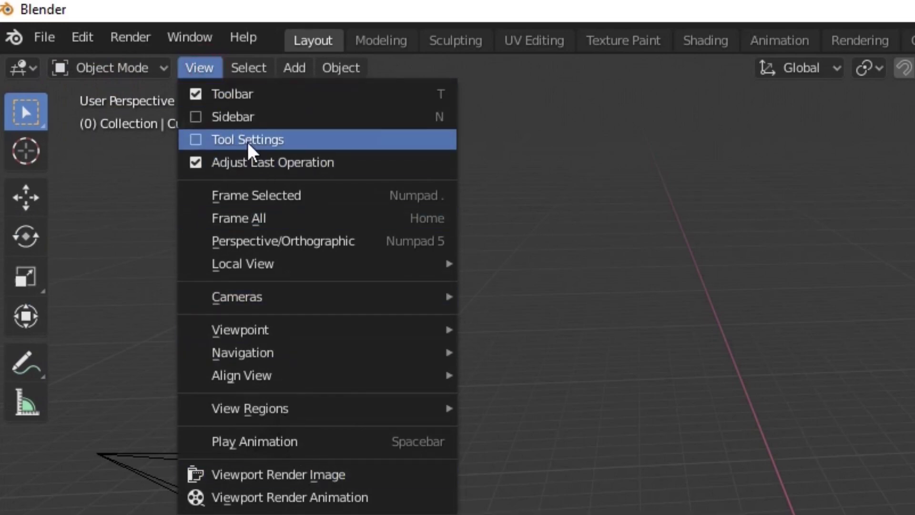
- Add a UV sphere moved beside the cube along Y, and add a plane
{"action": "left_click", "coordinate": [296, 162]}
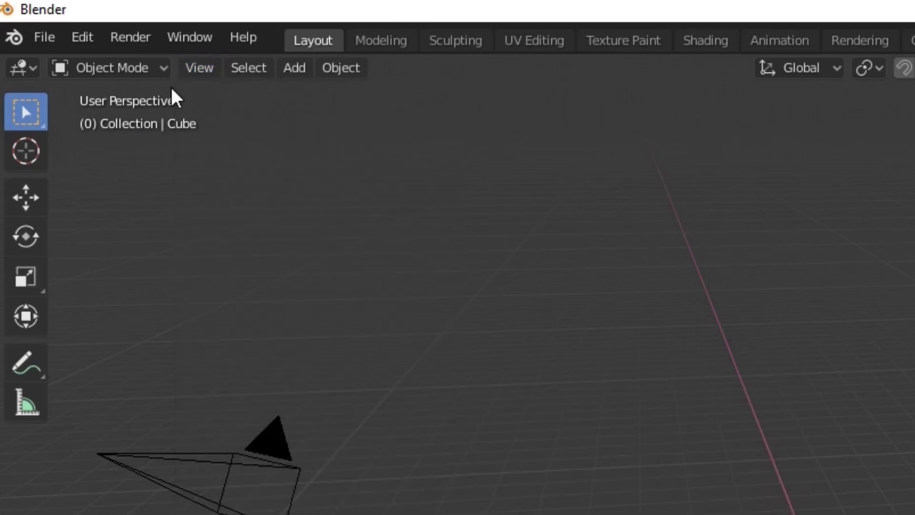
{"action": "left_click", "coordinate": [253, 68]}
{"action": "mouse_move", "coordinate": [293, 67]}
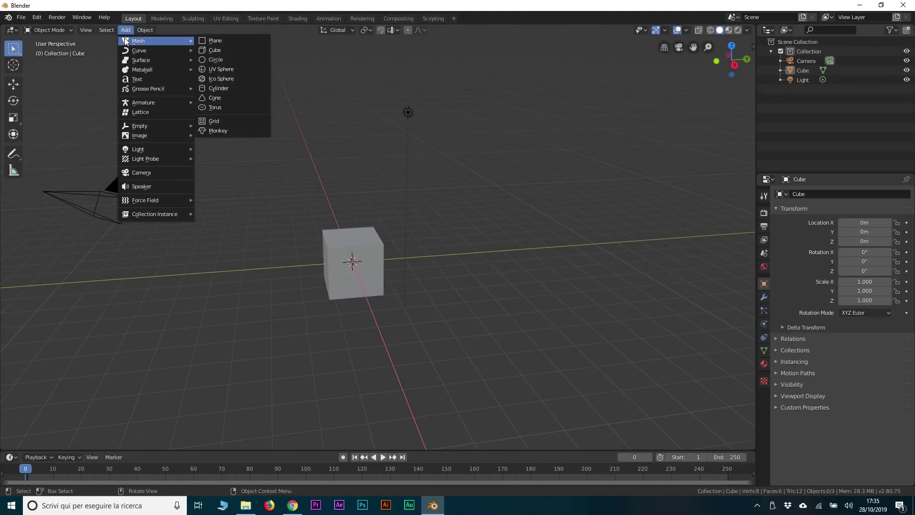
{"action": "mouse_move", "coordinate": [137, 41]}
{"action": "left_click", "coordinate": [225, 69]}
{"action": "left_click", "coordinate": [125, 30]}
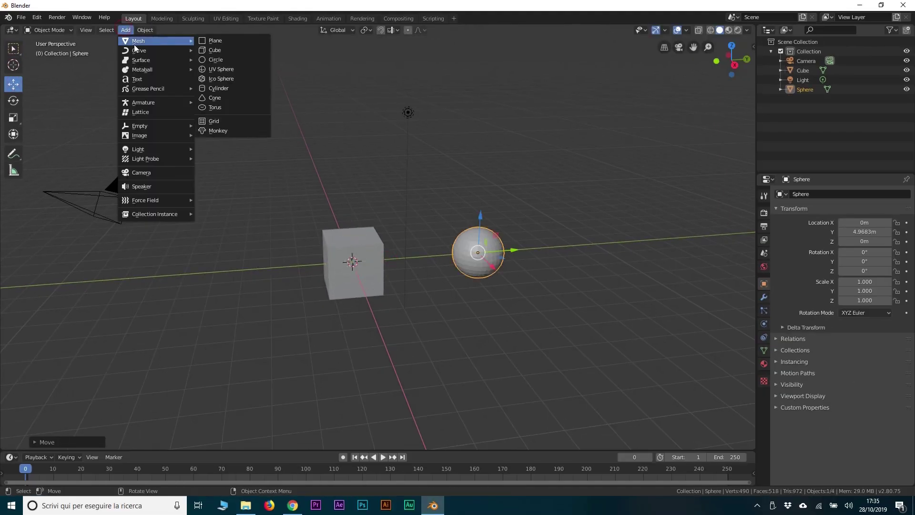
{"action": "left_click", "coordinate": [236, 42]}
- Deselect the plane, select the cube and show its Object > Transform commands
{"action": "left_click", "coordinate": [124, 32]}
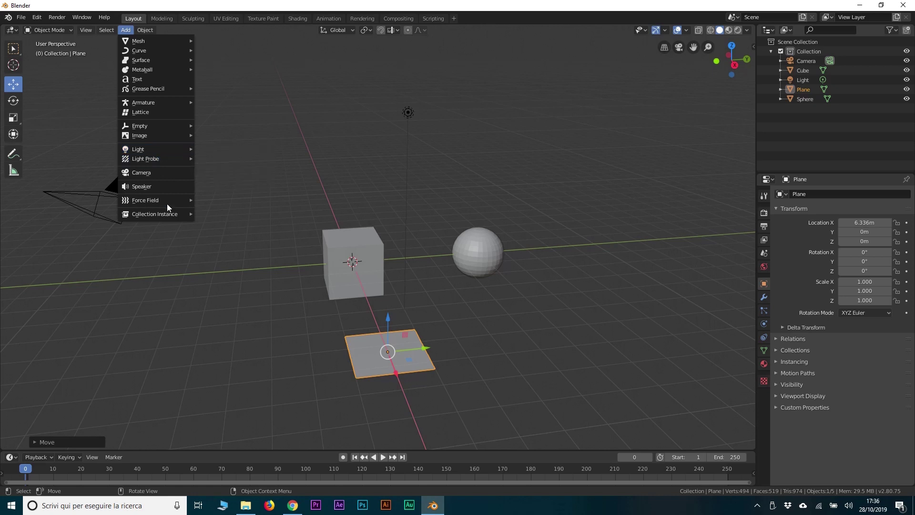
{"action": "mouse_move", "coordinate": [145, 200]}
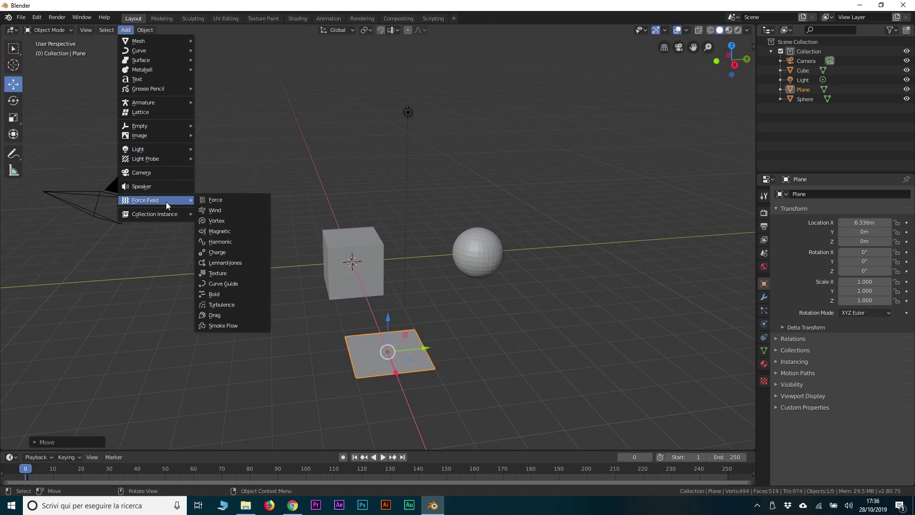
{"action": "left_click", "coordinate": [286, 57]}
{"action": "left_click", "coordinate": [145, 30]}
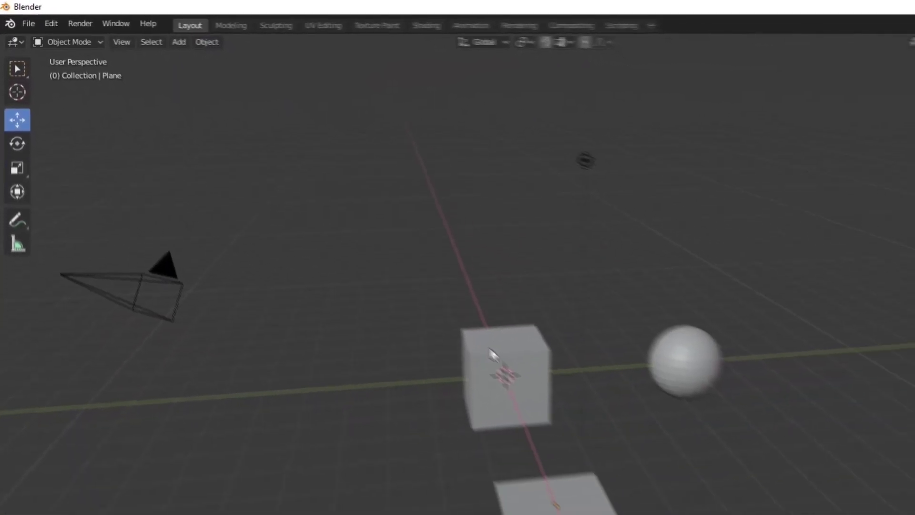
{"action": "left_click", "coordinate": [490, 355]}
{"action": "left_click", "coordinate": [145, 30]}
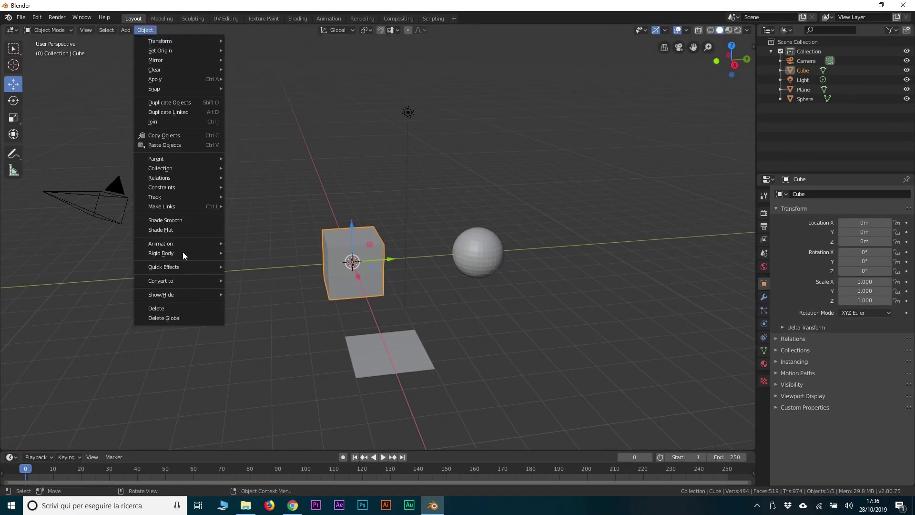
{"action": "mouse_move", "coordinate": [160, 41]}
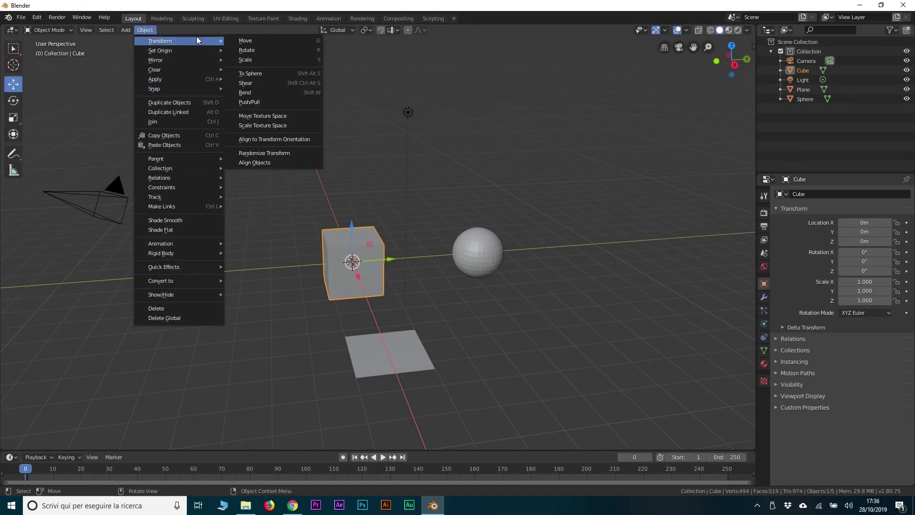
- Close the Object menu, deselect all objects and turn on snapping
{"action": "left_click", "coordinate": [147, 31]}
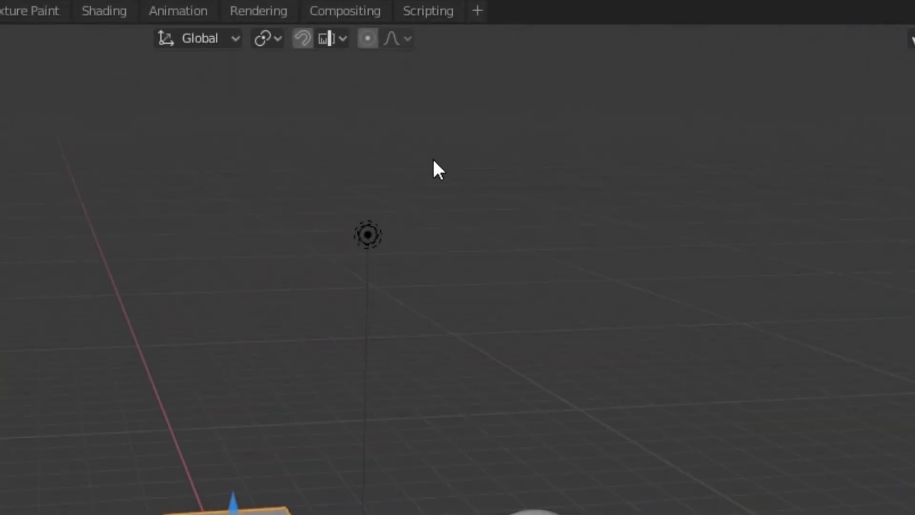
{"action": "left_click", "coordinate": [258, 235]}
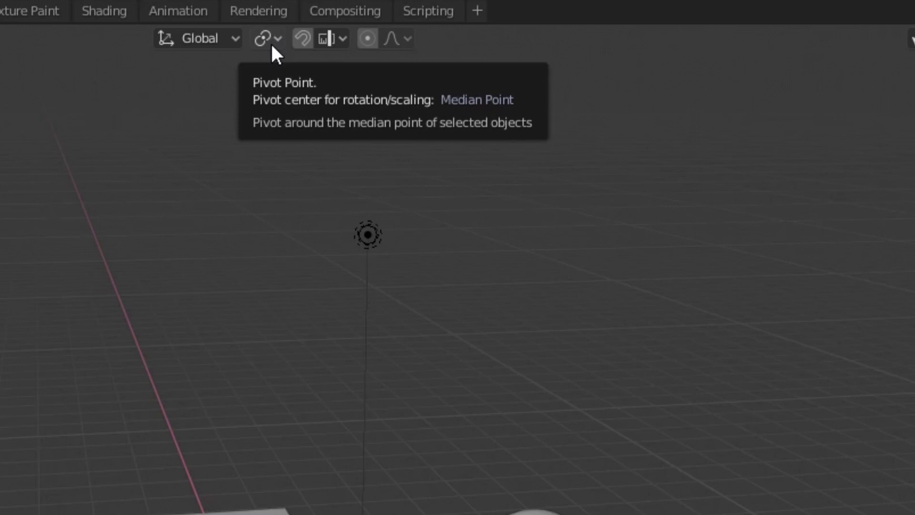
{"action": "left_click", "coordinate": [298, 37]}
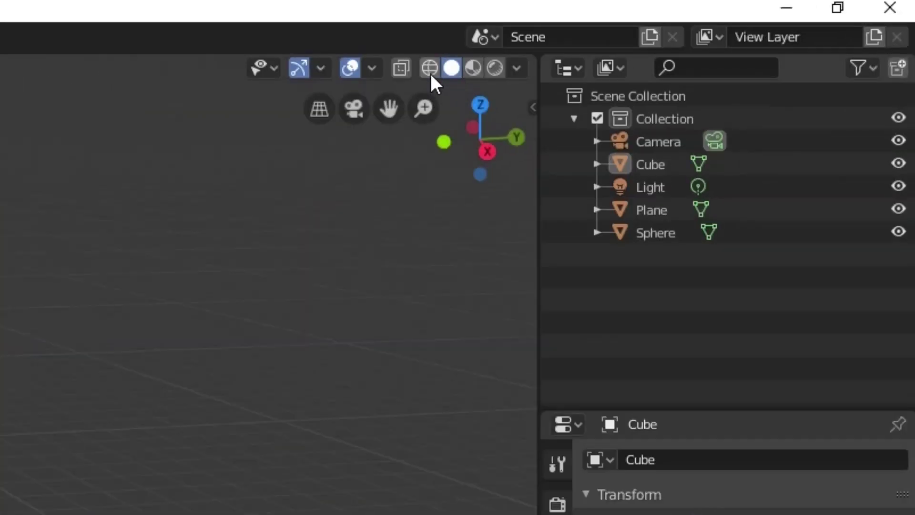
- Orbit the scene and cycle Wireframe, Solid and Look Dev shading, ending in Rendered preview
{"action": "left_click", "coordinate": [428, 67]}
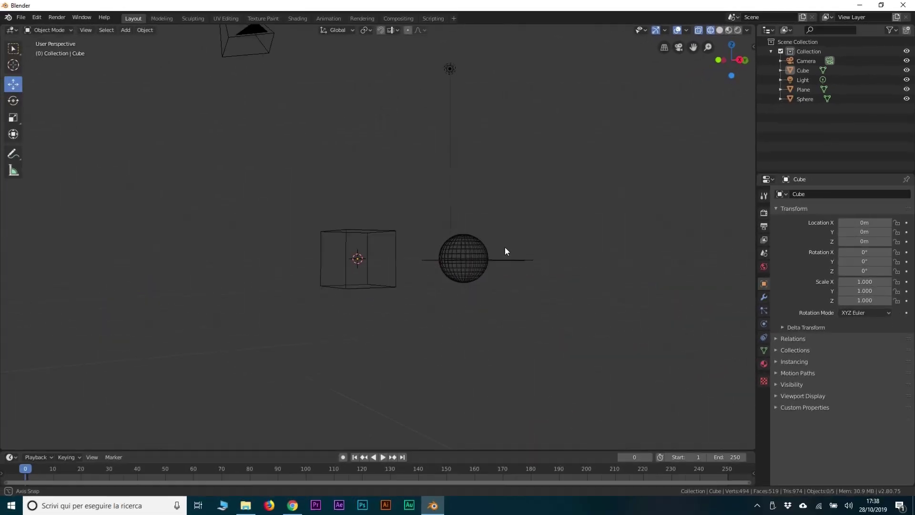
{"action": "middle_click_drag", "start_coordinate": [505, 247], "coordinate": [485, 281]}
{"action": "scroll", "coordinate": [485, 281], "scroll_direction": "up", "scroll_amount": 4}
{"action": "mouse_move", "coordinate": [405, 292]}
{"action": "middle_mouse_down"}
{"action": "mouse_move", "coordinate": [368, 272]}
{"action": "mouse_move", "coordinate": [275, 265]}
{"action": "mouse_move", "coordinate": [439, 265]}
{"action": "mouse_move", "coordinate": [411, 270]}
{"action": "middle_mouse_up"}
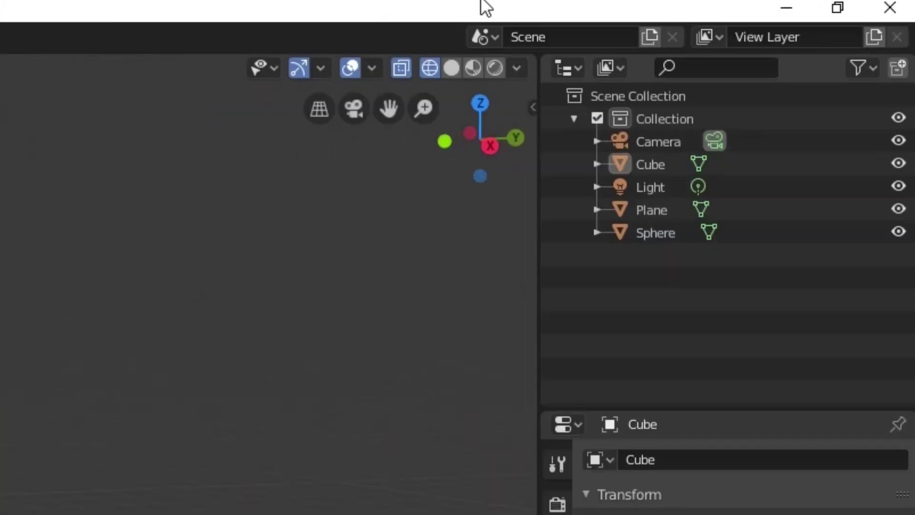
{"action": "left_click", "coordinate": [719, 32]}
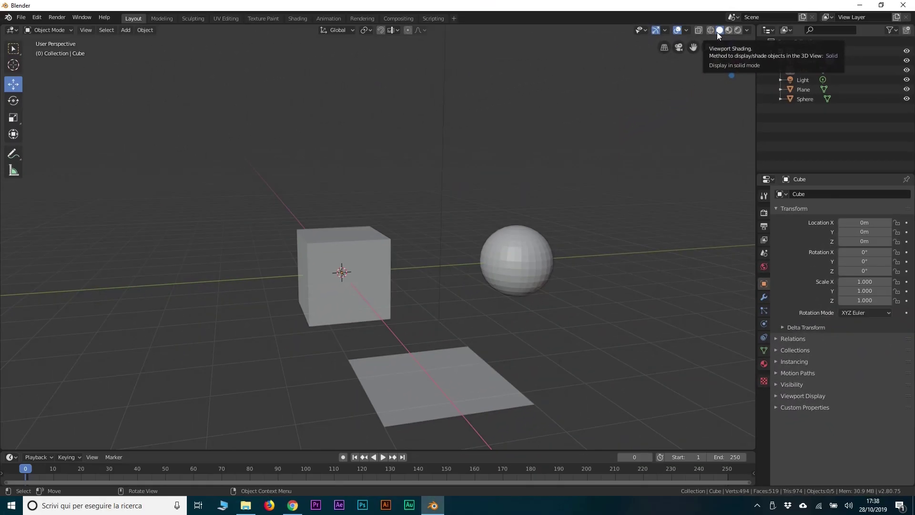
{"action": "left_click", "coordinate": [729, 31]}
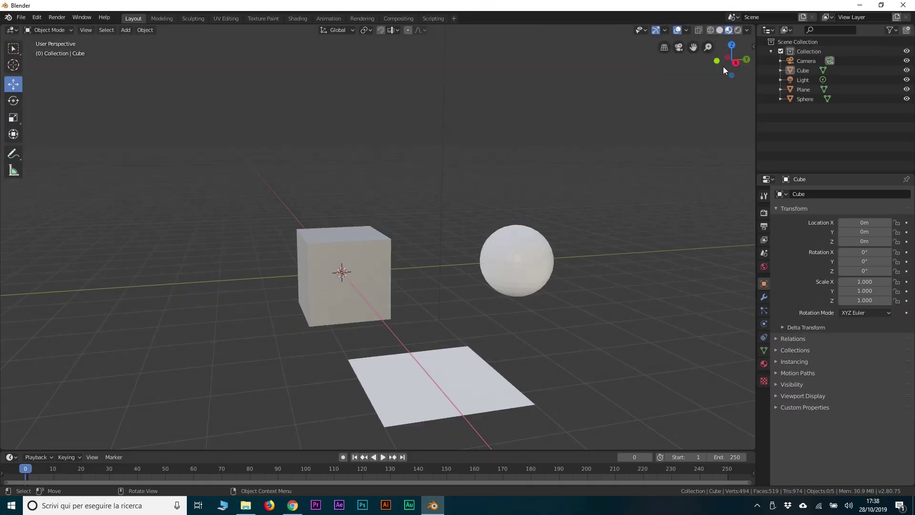
{"action": "left_click", "coordinate": [737, 30]}
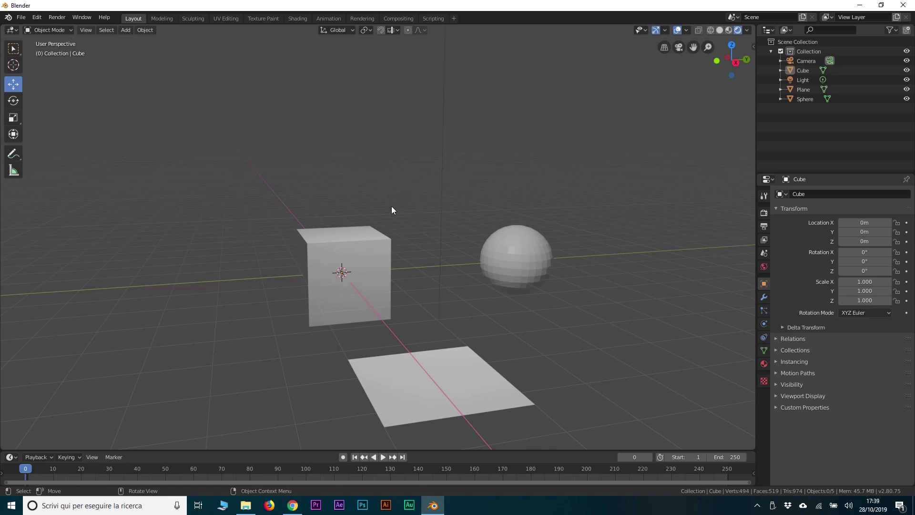
- Move the sphere up beside the cube, then return the viewport to Solid shading
{"action": "mouse_move", "coordinate": [392, 210]}
{"action": "middle_mouse_down"}
{"action": "mouse_move", "coordinate": [404, 224]}
{"action": "mouse_move", "coordinate": [521, 256]}
{"action": "middle_mouse_up"}
{"action": "scroll", "coordinate": [421, 228], "scroll_direction": "down", "scroll_amount": 3}
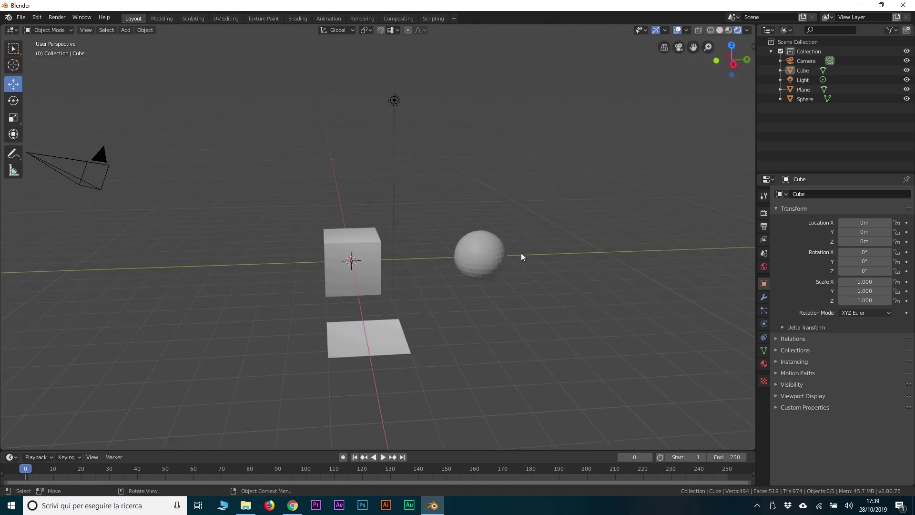
{"action": "left_click", "coordinate": [494, 258]}
{"action": "left_click_drag", "start_coordinate": [519, 253], "coordinate": [454, 259]}
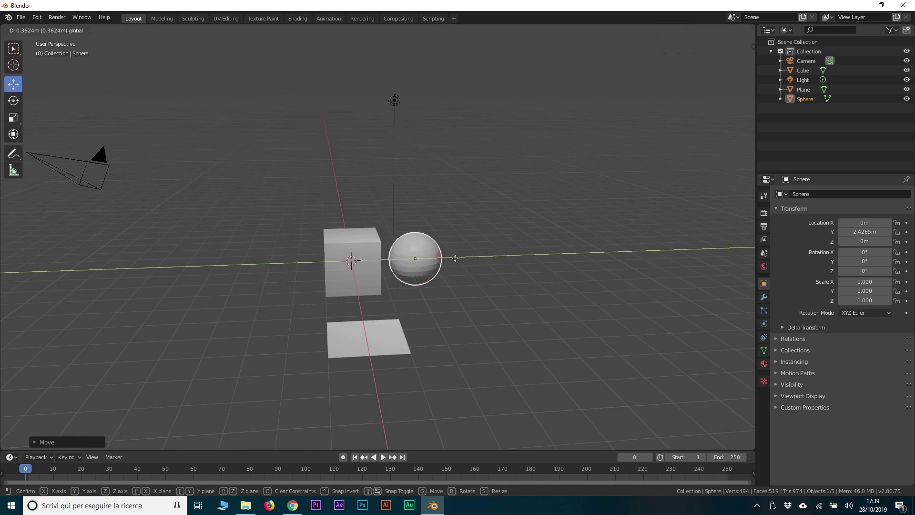
{"action": "scroll", "coordinate": [447, 290], "scroll_direction": "up", "scroll_amount": 2}
{"action": "mouse_move", "coordinate": [455, 259]}
{"action": "left_mouse_down"}
{"action": "mouse_move", "coordinate": [447, 290]}
{"action": "mouse_move", "coordinate": [462, 276]}
{"action": "left_mouse_up"}
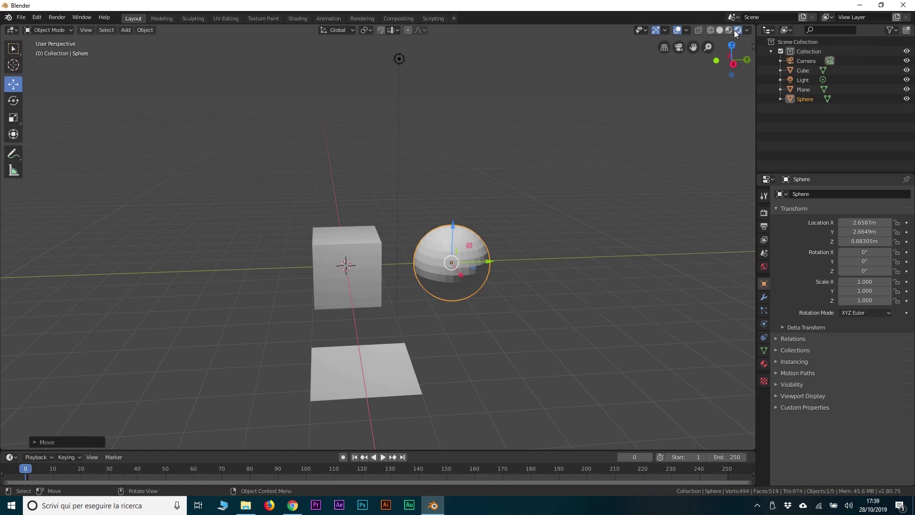
{"action": "left_click", "coordinate": [719, 30]}
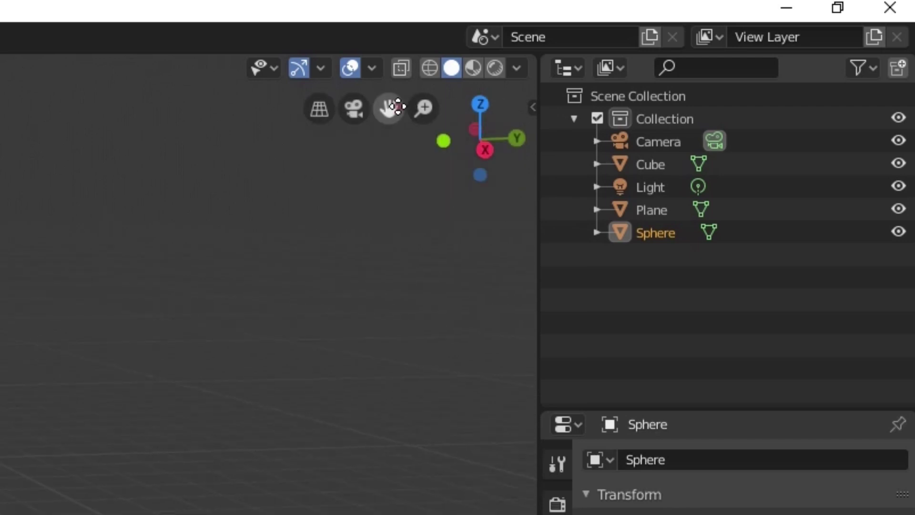
{"action": "mouse_move", "coordinate": [388, 108]}
{"action": "left_mouse_down"}
{"action": "mouse_move", "coordinate": [386, 76]}
{"action": "mouse_move", "coordinate": [401, 108]}
{"action": "left_mouse_up"}
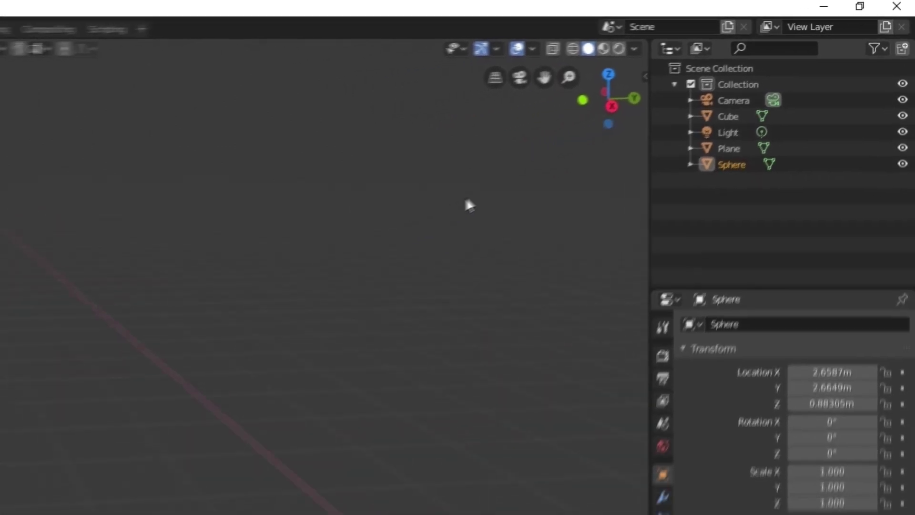
{"action": "key", "text": "KP_Decimal"}
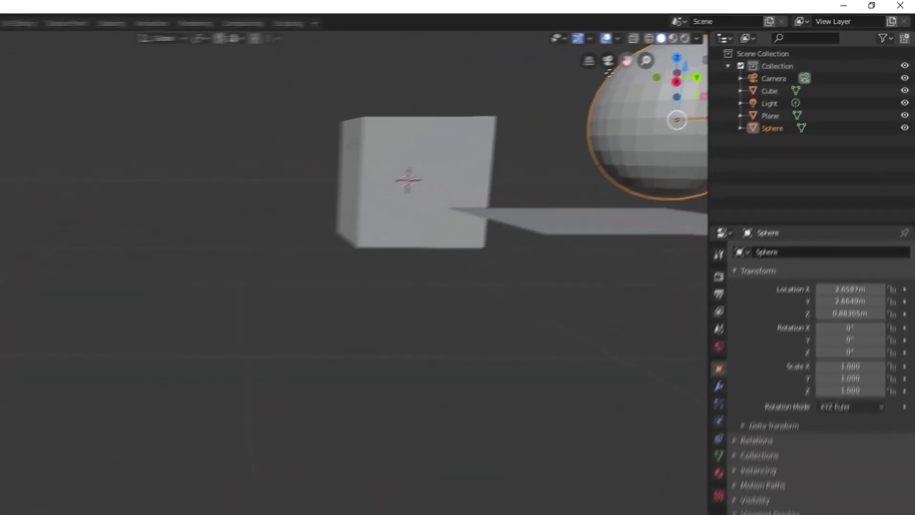
{"action": "left_click_drag", "start_coordinate": [708, 46], "coordinate": [707, 62]}
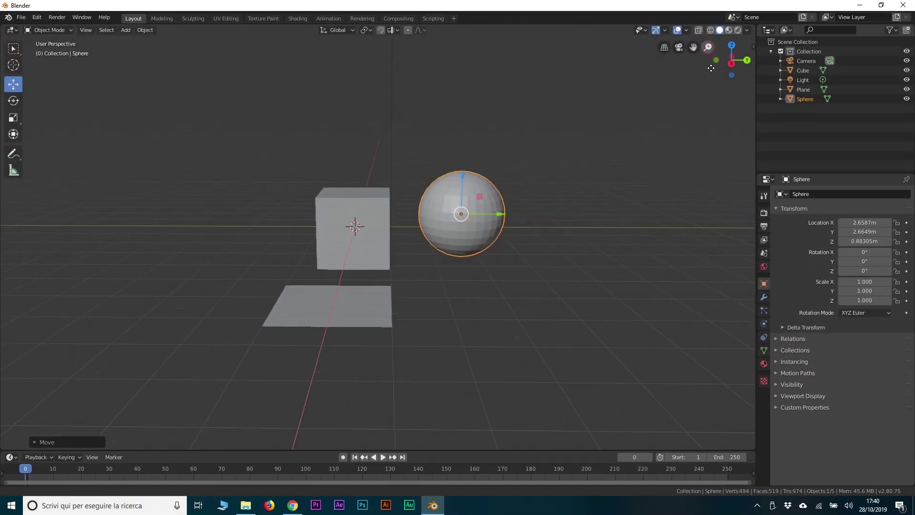
{"action": "left_click", "coordinate": [676, 47]}
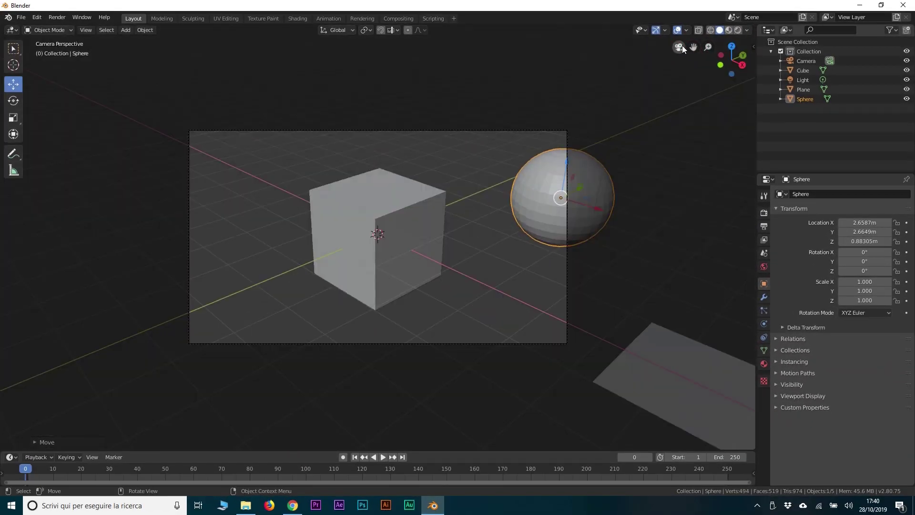
{"action": "left_click", "coordinate": [678, 47]}
{"action": "left_click", "coordinate": [678, 47]}
{"action": "left_click", "coordinate": [678, 46]}
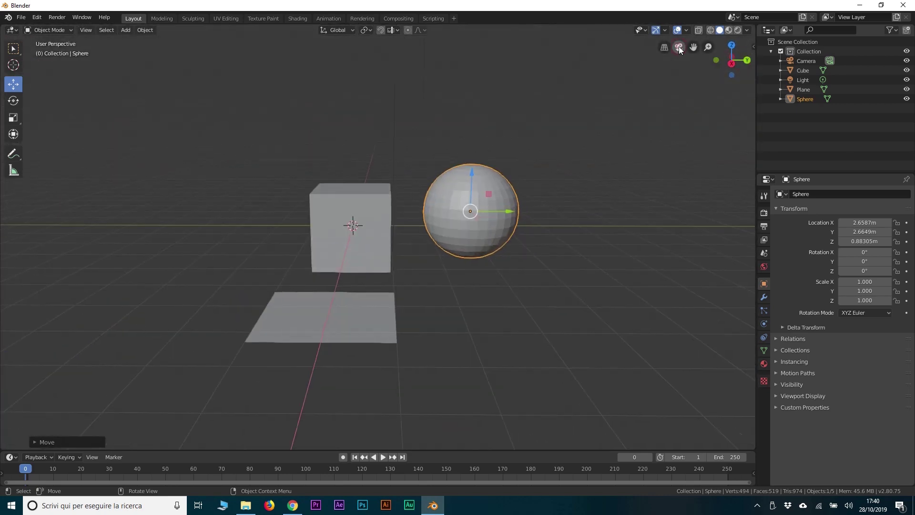
{"action": "scroll", "coordinate": [198, 186], "scroll_direction": "down", "scroll_amount": 5}
{"action": "left_click", "coordinate": [231, 174]}
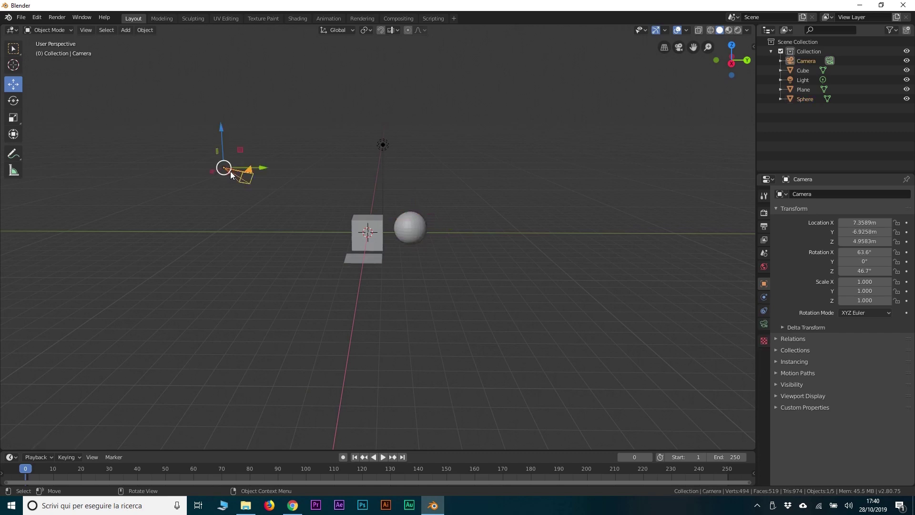
{"action": "left_click", "coordinate": [662, 49]}
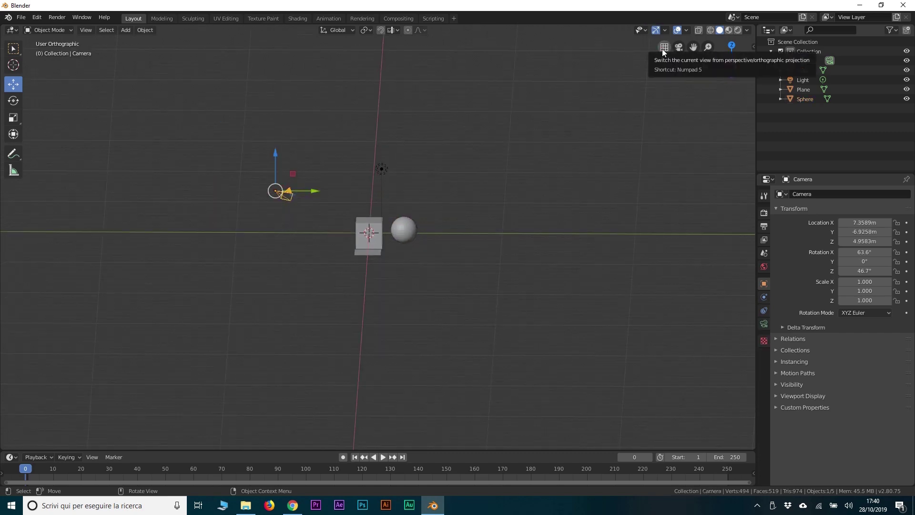
{"action": "left_click", "coordinate": [662, 49]}
{"action": "scroll", "coordinate": [221, 146], "scroll_direction": "up", "scroll_amount": 2}
{"action": "left_click", "coordinate": [221, 146]}
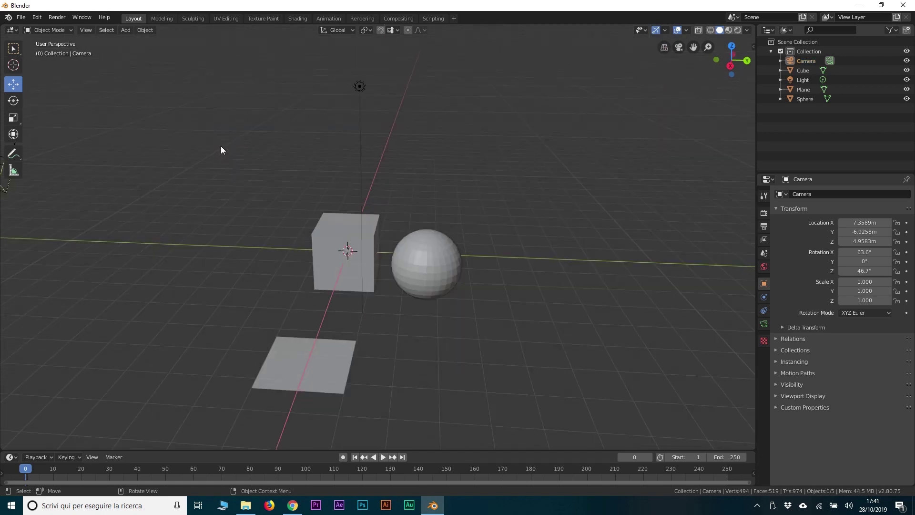
{"action": "key", "text": "n"}
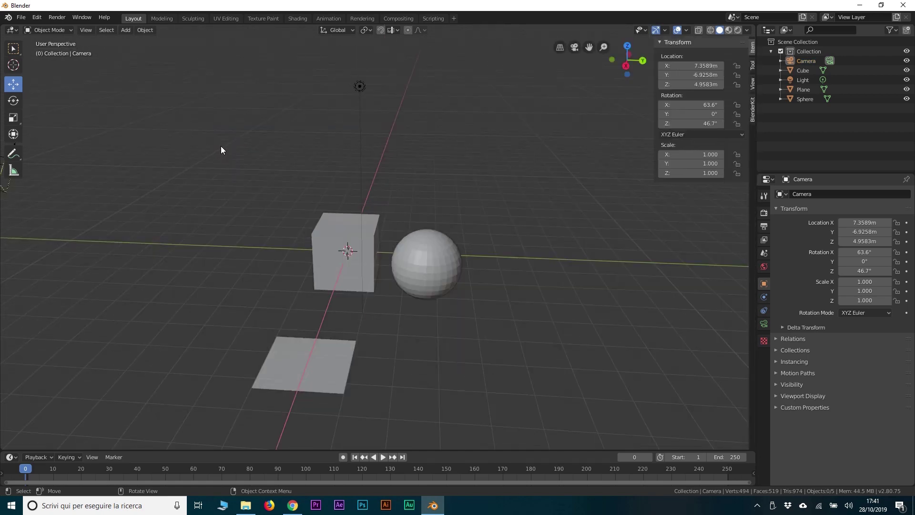
{"action": "key", "text": "n"}
{"action": "key", "text": "n"}
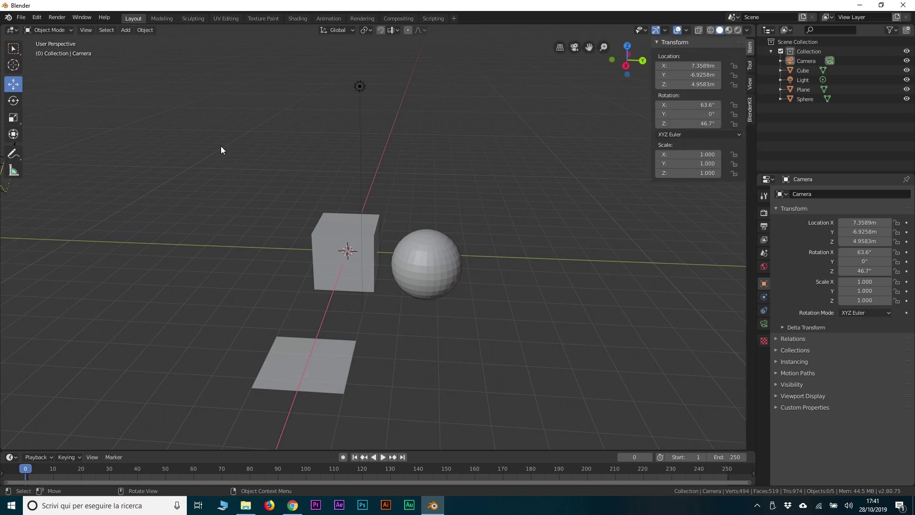
{"action": "key", "text": "n"}
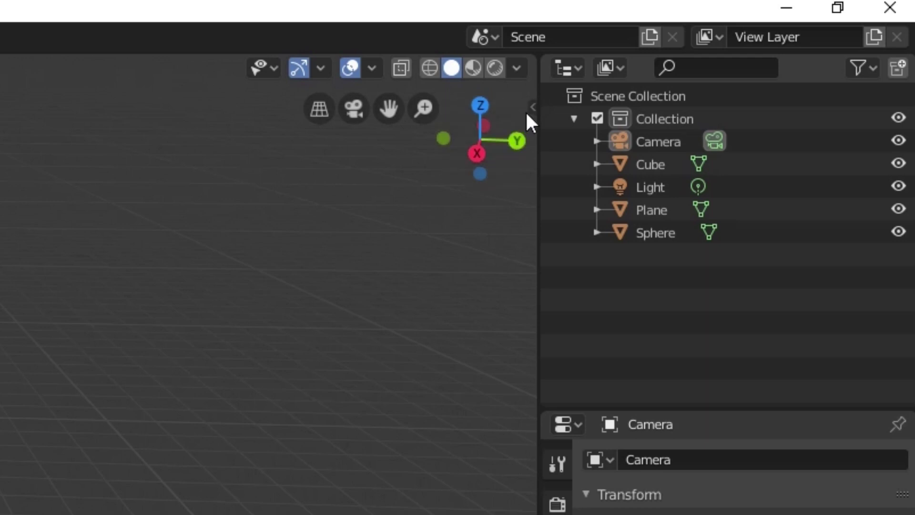
{"action": "key", "text": "n"}
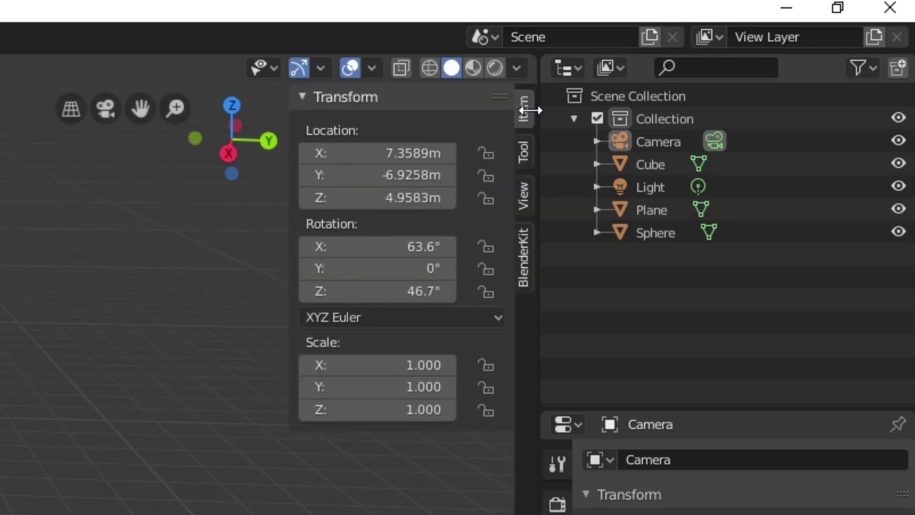
{"action": "key", "text": "n"}
{"action": "key", "text": "n"}
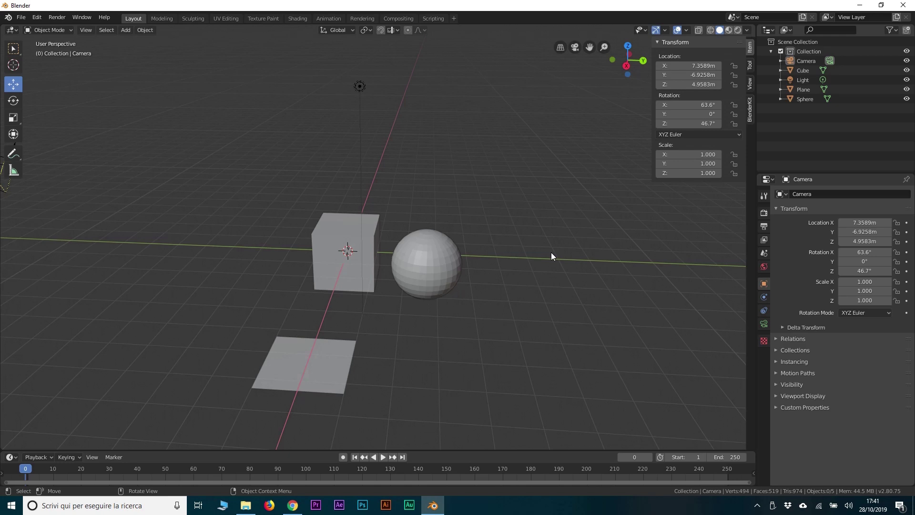
{"action": "key", "text": "n"}
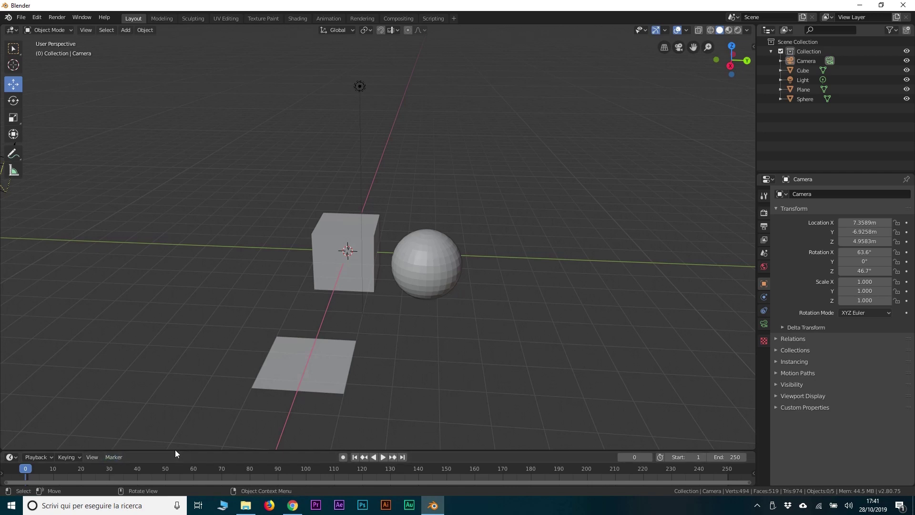
- Drag the timeline taller, then briefly play and stop the animation
{"action": "left_click_drag", "start_coordinate": [176, 451], "coordinate": [193, 412]}
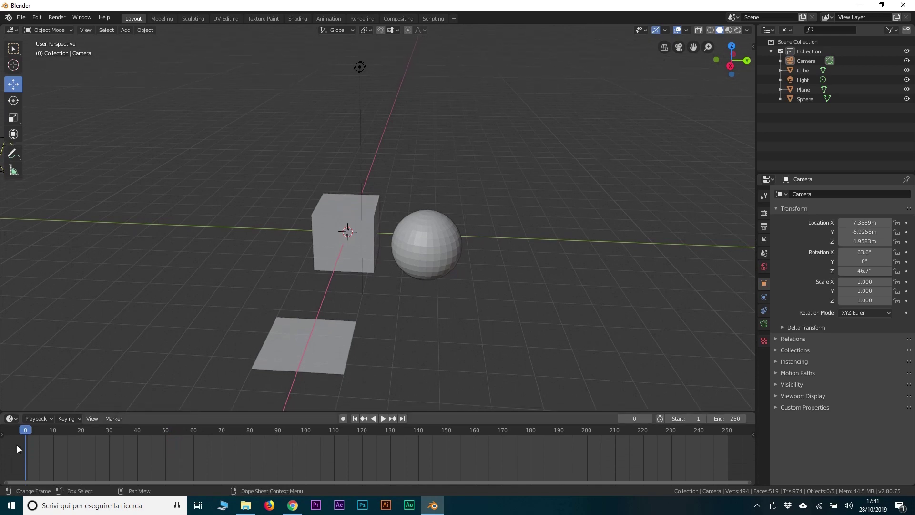
{"action": "key", "text": "space"}
{"action": "left_click", "coordinate": [333, 479]}
{"action": "key", "text": "Escape"}
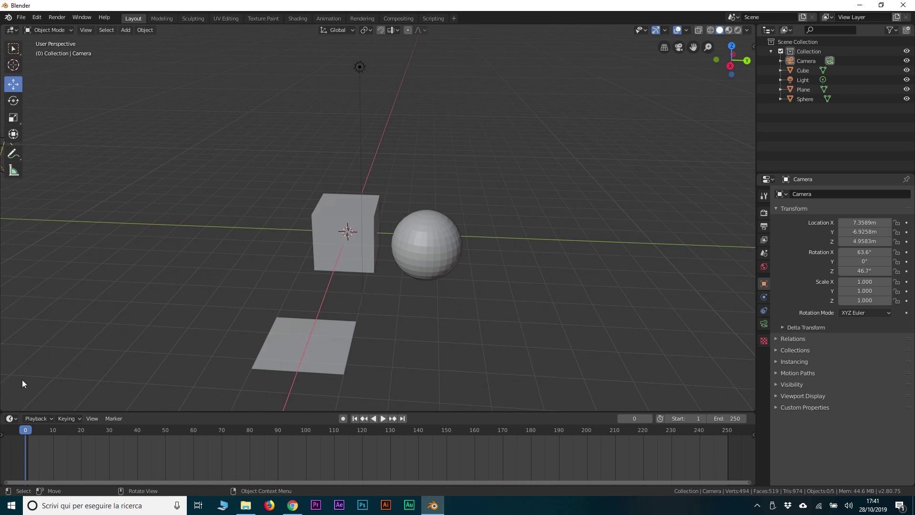
- Browse the timeline's Editor Type menu and reveal its sidebar and channel regions
{"action": "left_click", "coordinate": [11, 418]}
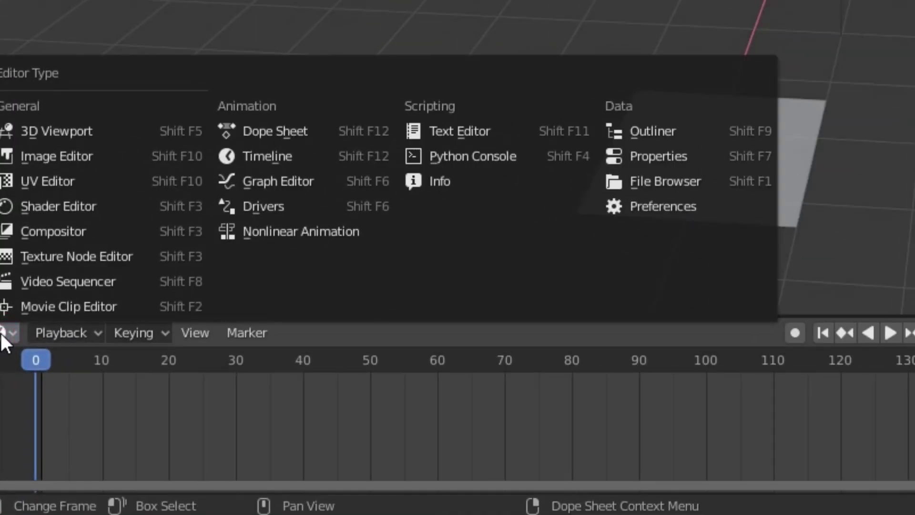
{"action": "left_click", "coordinate": [2, 335]}
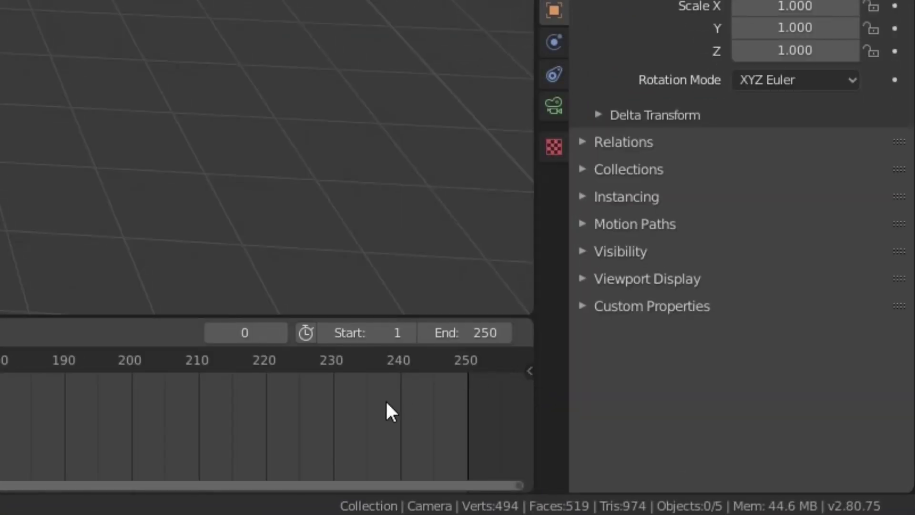
{"action": "key", "text": "n"}
{"action": "key", "text": "n"}
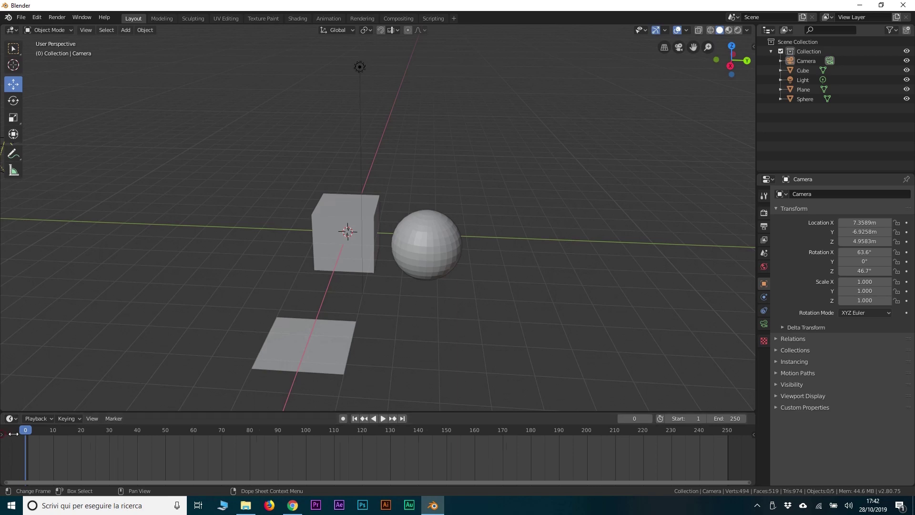
{"action": "mouse_move", "coordinate": [3, 433]}
{"action": "left_mouse_down"}
{"action": "mouse_move", "coordinate": [129, 444]}
{"action": "mouse_move", "coordinate": [2, 434]}
{"action": "left_mouse_up"}
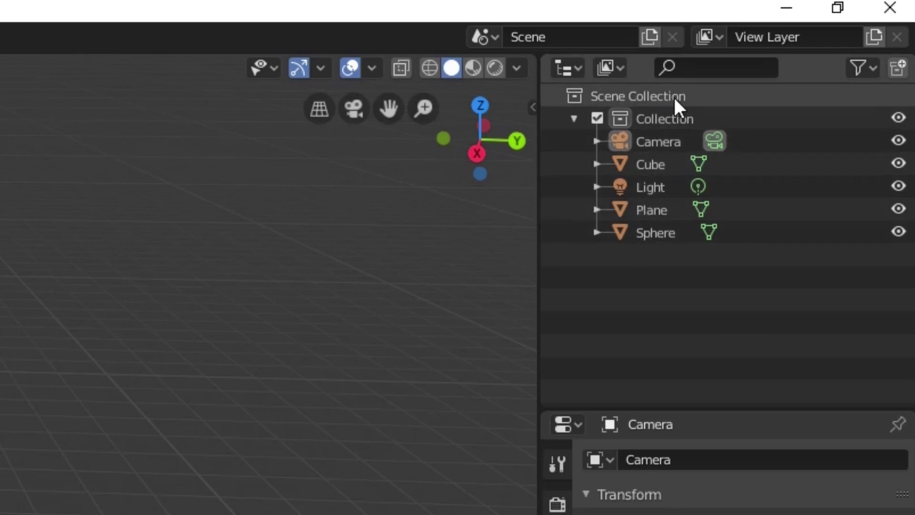
- Add a new mesh cube and move it along the Y axis beside the original
{"action": "left_click", "coordinate": [650, 164]}
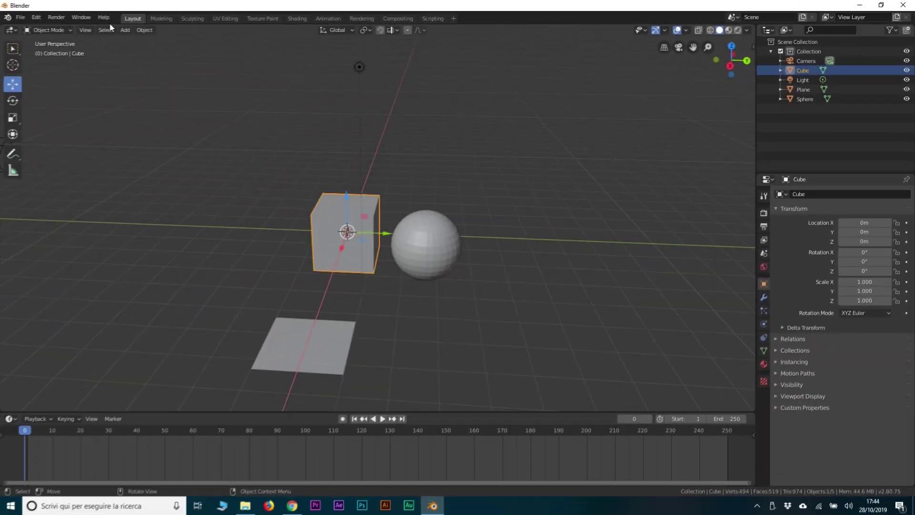
{"action": "left_click", "coordinate": [126, 30]}
{"action": "mouse_move", "coordinate": [139, 41]}
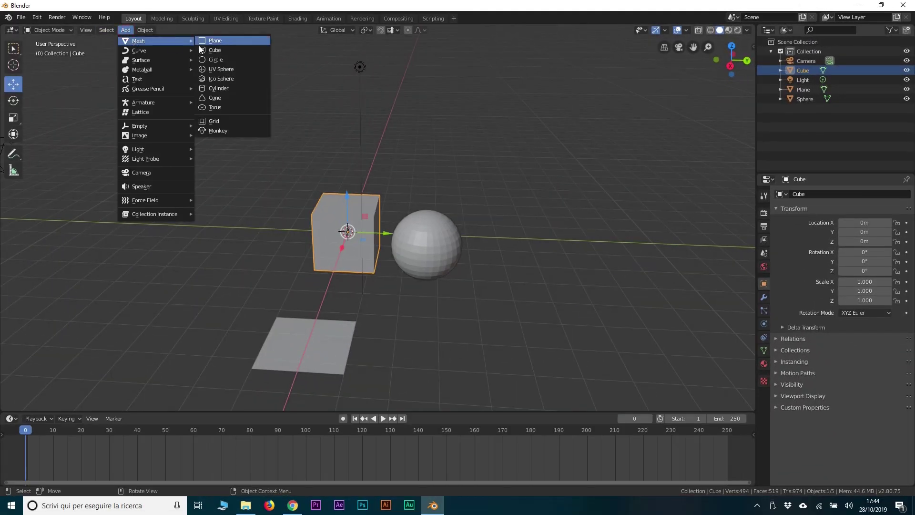
{"action": "left_click", "coordinate": [217, 54]}
{"action": "key", "text": "g"}
{"action": "key", "text": "y"}
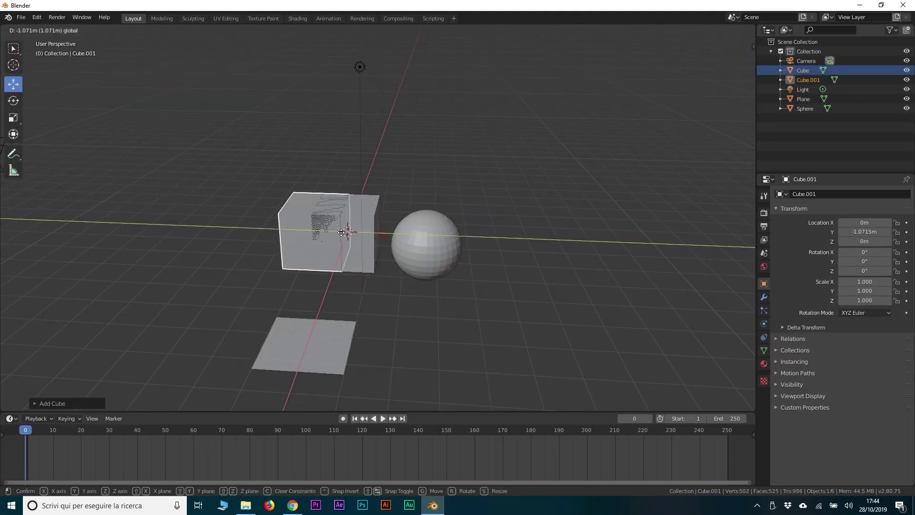
{"action": "left_click", "coordinate": [278, 233]}
- Inspect Cube.001 in the Outliner, toggling its visibility and collapsing and expanding Collection
{"action": "left_click", "coordinate": [803, 80]}
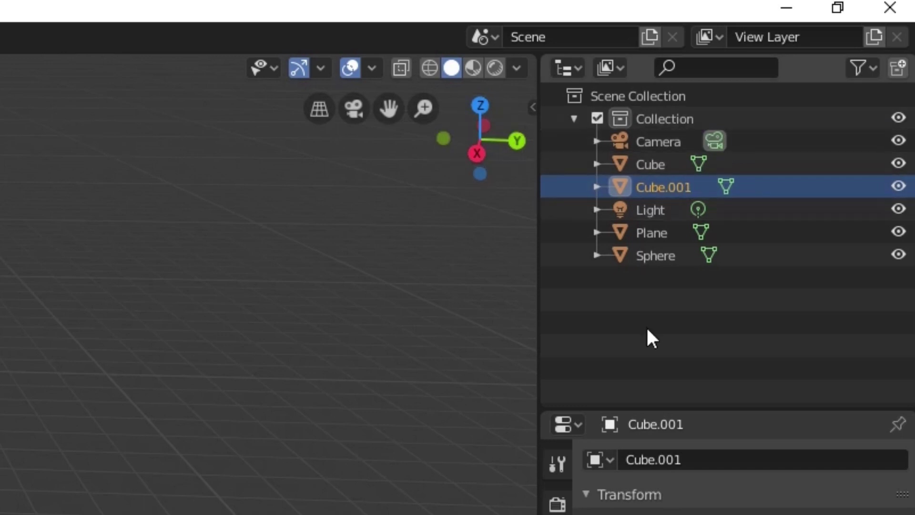
{"action": "left_click", "coordinate": [898, 185]}
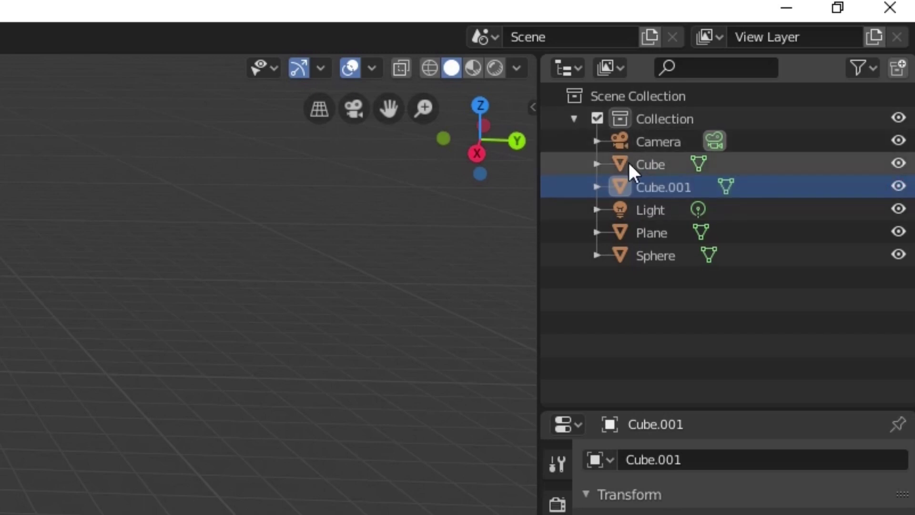
{"action": "left_click", "coordinate": [659, 118]}
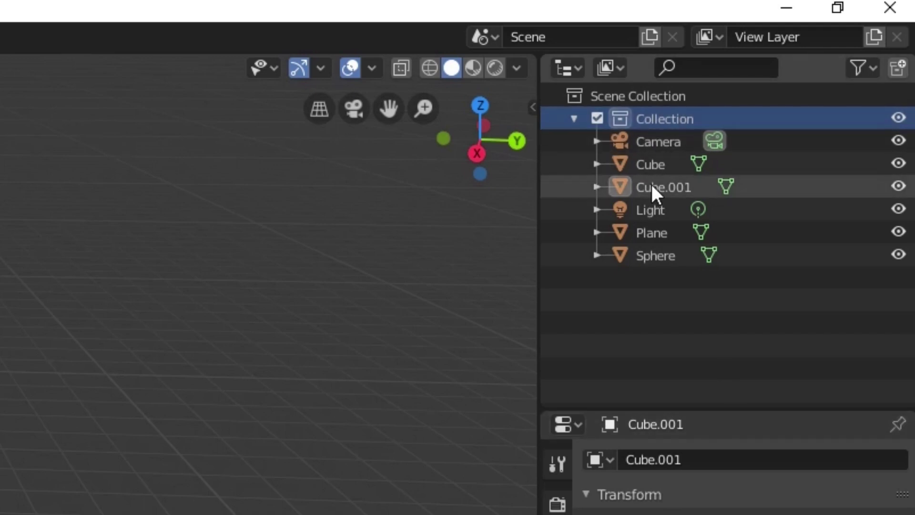
{"action": "left_click_drag", "start_coordinate": [651, 186], "coordinate": [664, 193]}
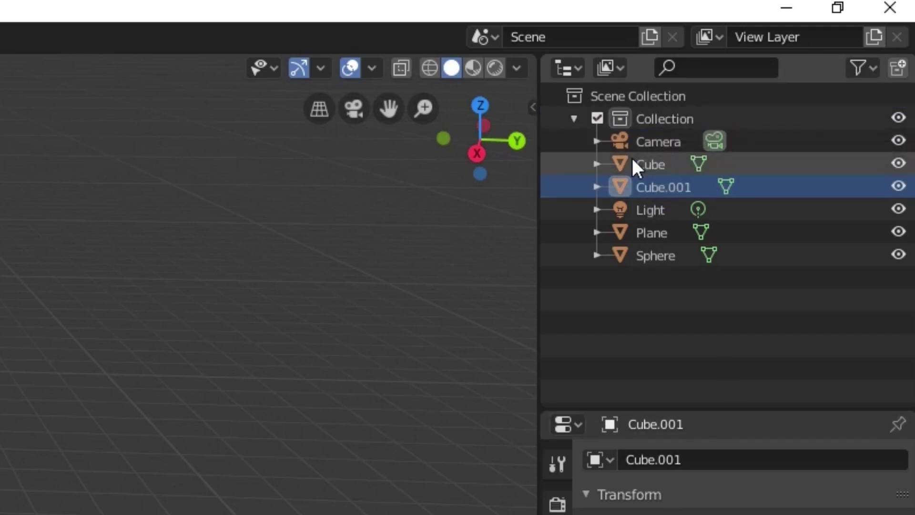
{"action": "left_click", "coordinate": [574, 119]}
{"action": "left_click", "coordinate": [575, 118]}
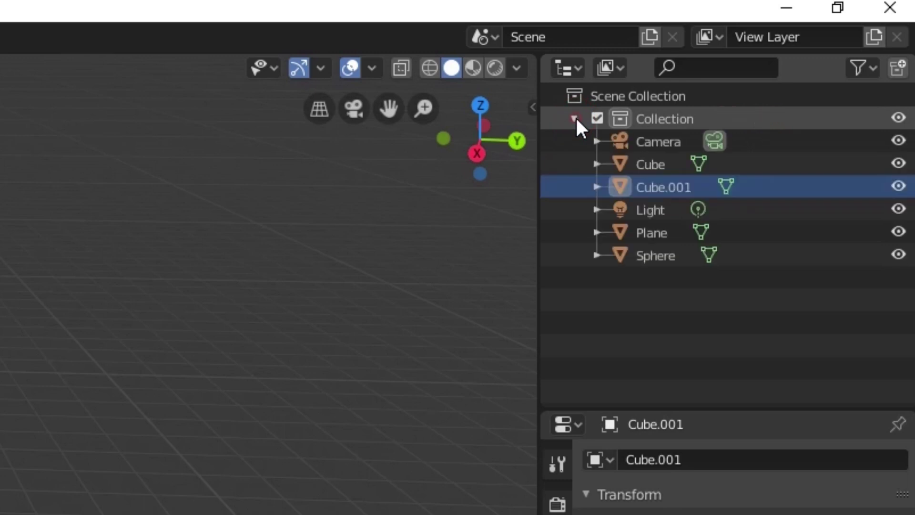
- Create a new collection in the Outliner named MESH
{"action": "left_click", "coordinate": [897, 67]}
{"action": "double_click", "coordinate": [671, 275]}
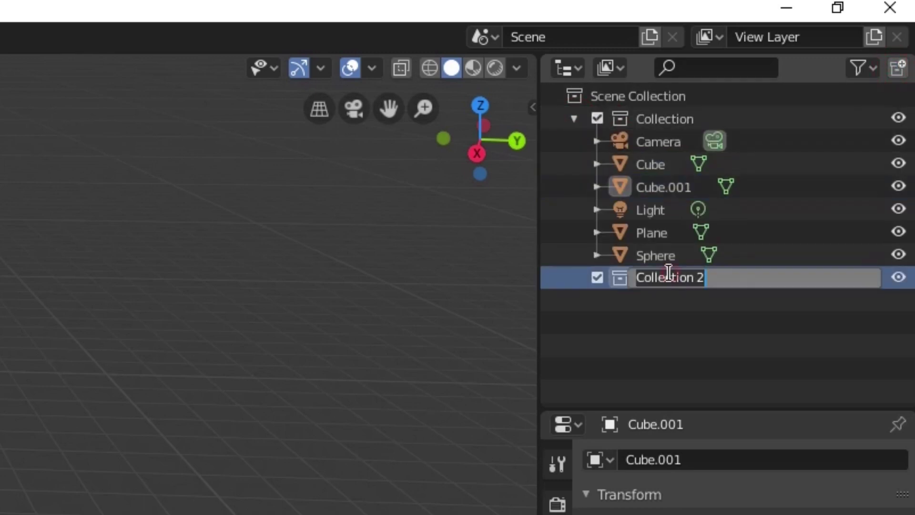
{"action": "type", "text": "MESH"}
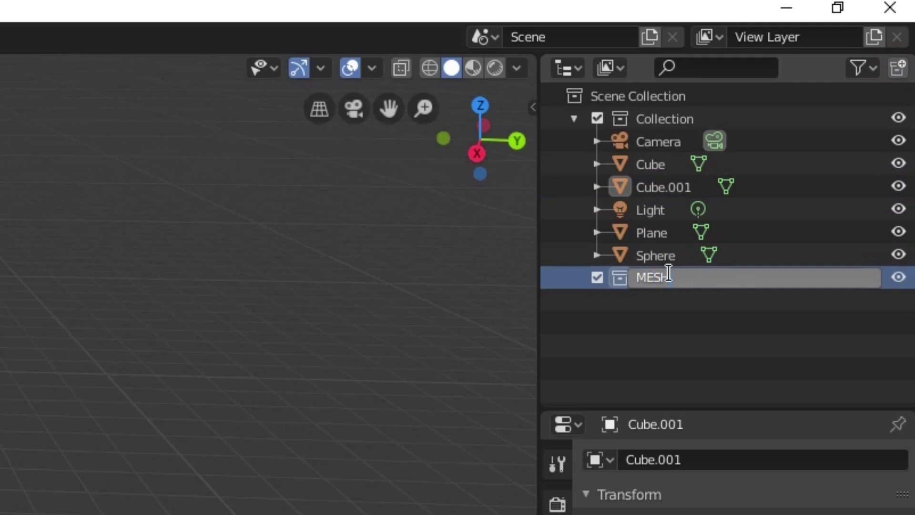
{"action": "key", "text": "Return"}
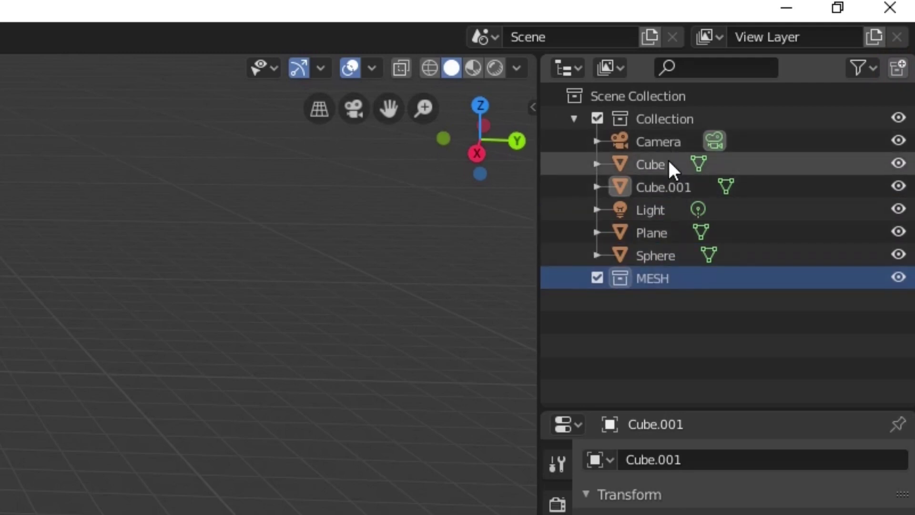
- Move Cube, Cube.001, Plane and Sphere into the MESH collection
{"action": "left_click", "coordinate": [668, 162]}
{"action": "double_click", "coordinate": [668, 184]}
{"action": "key", "text": "Escape"}
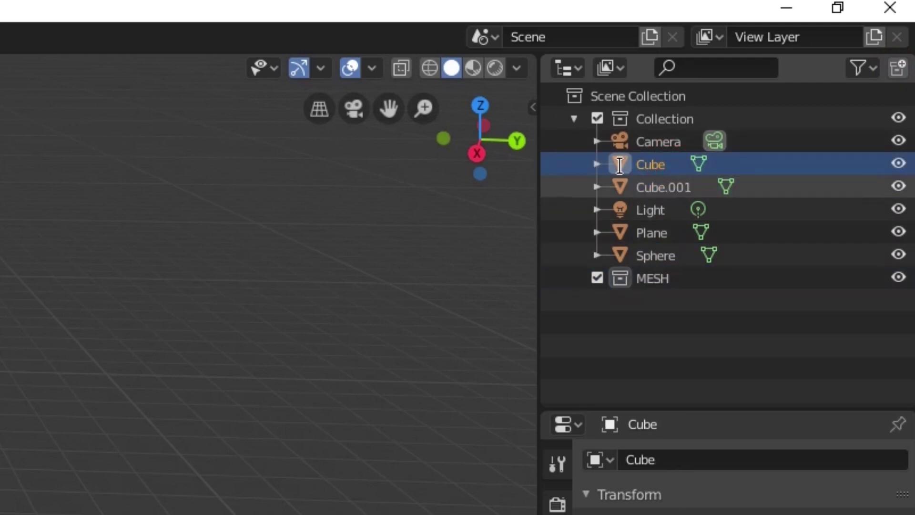
{"action": "left_click", "coordinate": [641, 184], "text": "ctrl"}
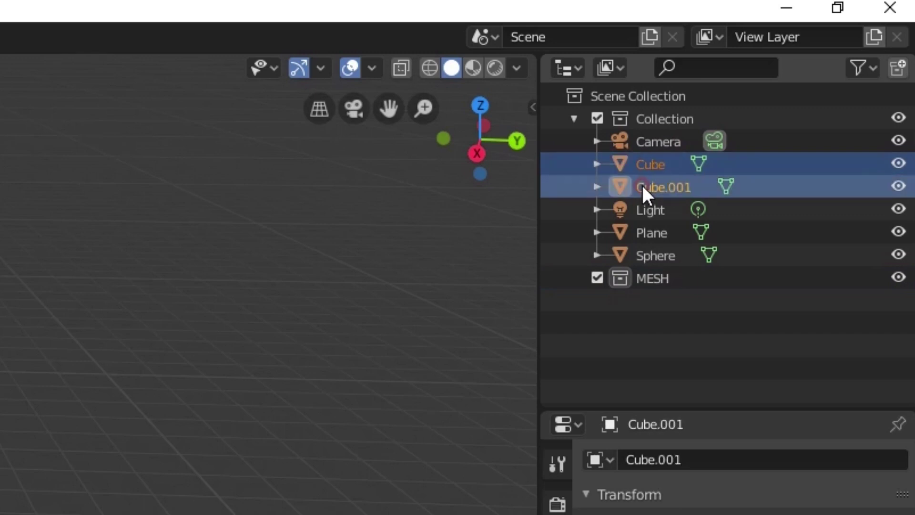
{"action": "left_click", "coordinate": [668, 233], "text": "ctrl"}
{"action": "left_click", "coordinate": [670, 255], "text": "ctrl"}
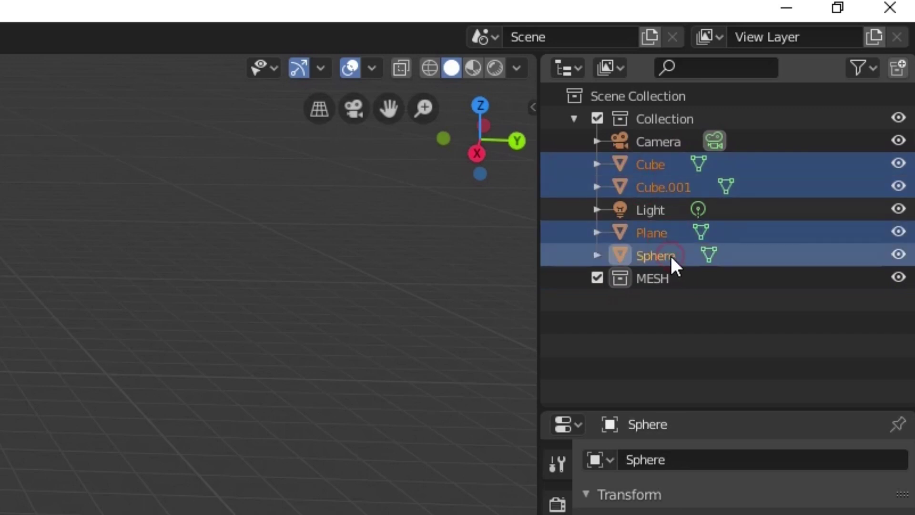
{"action": "left_click_drag", "start_coordinate": [670, 256], "coordinate": [659, 281]}
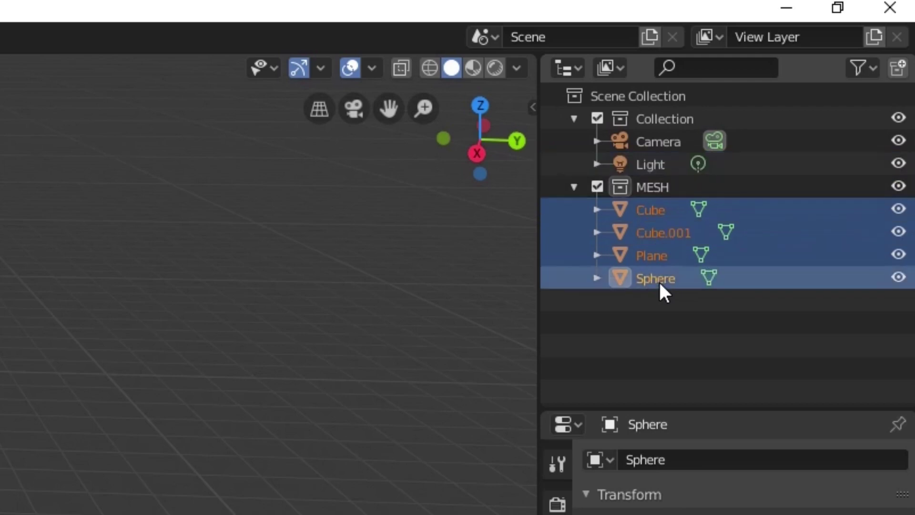
- Collapse and expand the MESH collection in the Outliner
{"action": "left_click", "coordinate": [573, 187]}
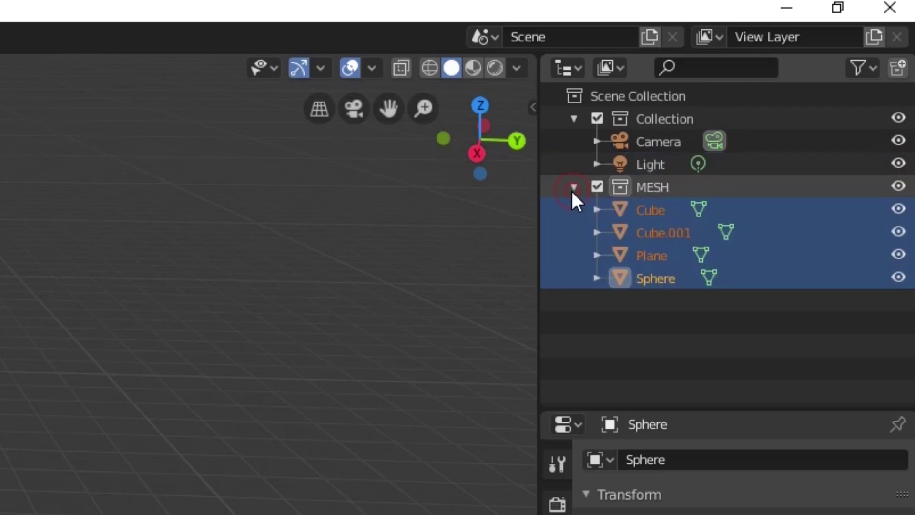
{"action": "left_click", "coordinate": [573, 188]}
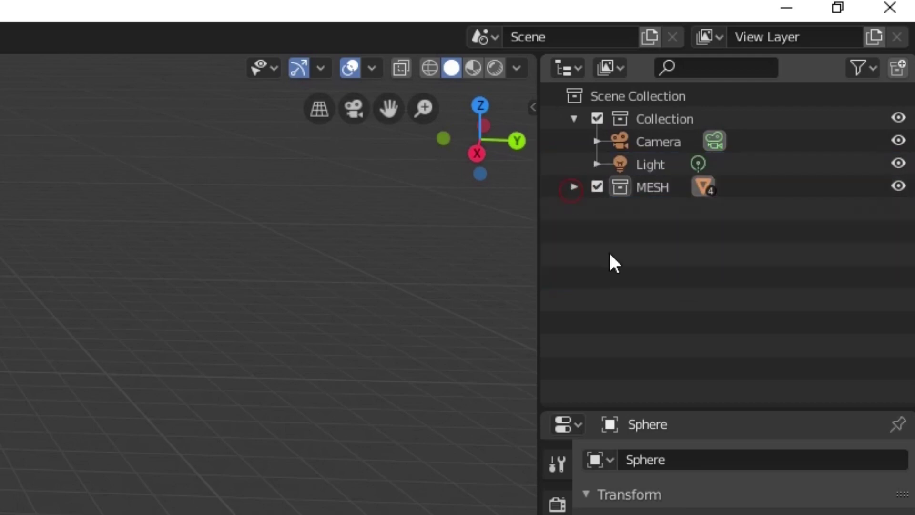
{"action": "left_click", "coordinate": [574, 187]}
{"action": "left_click", "coordinate": [574, 187]}
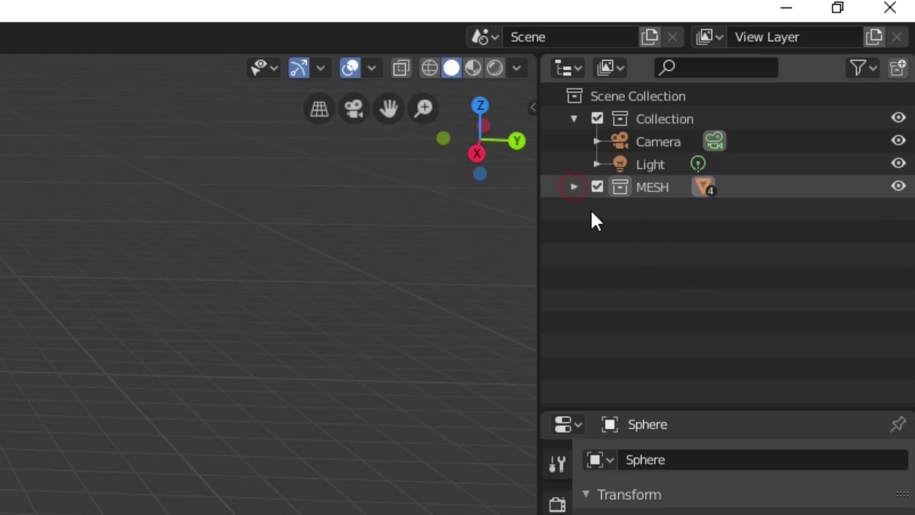
{"action": "left_click", "coordinate": [597, 218]}
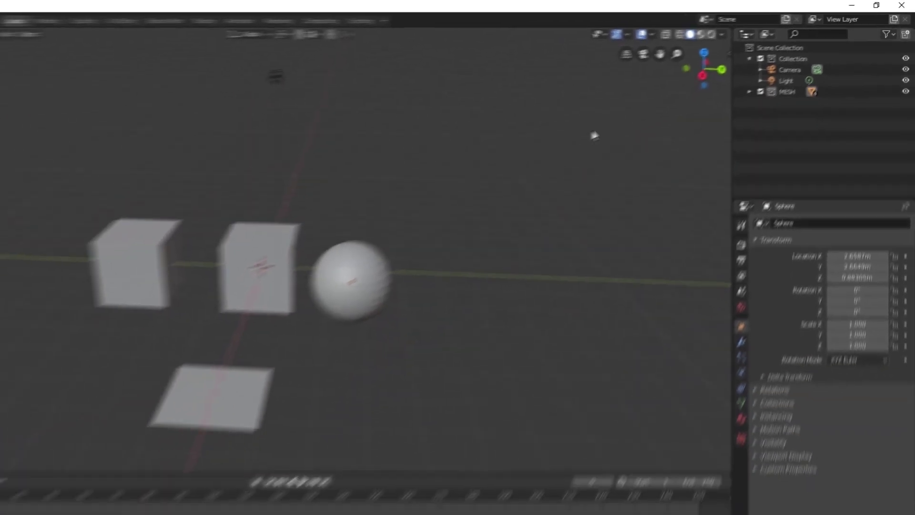
- Toggle MESH's visibility and view-layer exclusion, then set the Outliner to Scenes display
{"action": "left_click", "coordinate": [906, 79]}
{"action": "left_click", "coordinate": [780, 80]}
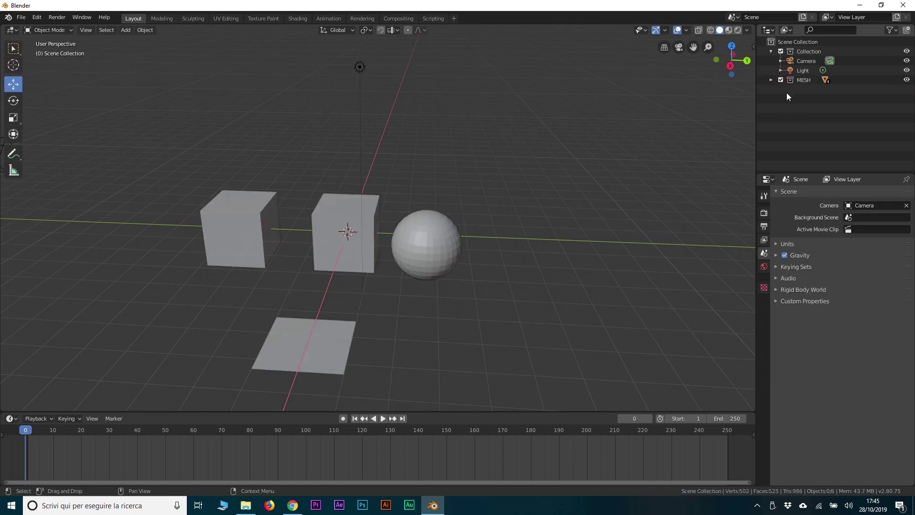
{"action": "left_click", "coordinate": [786, 30]}
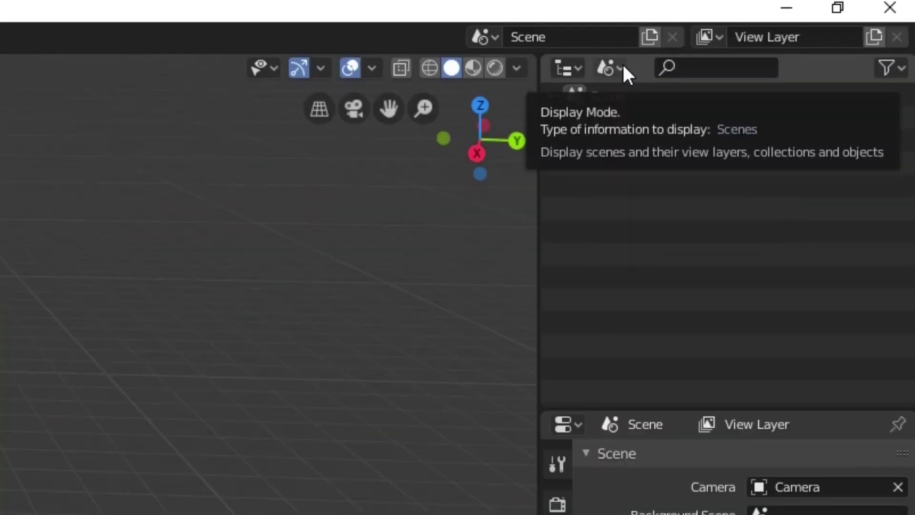
- Expand the Scene's View Layers, Scene Collection and Objects entries, then collapse them
{"action": "left_click", "coordinate": [553, 97]}
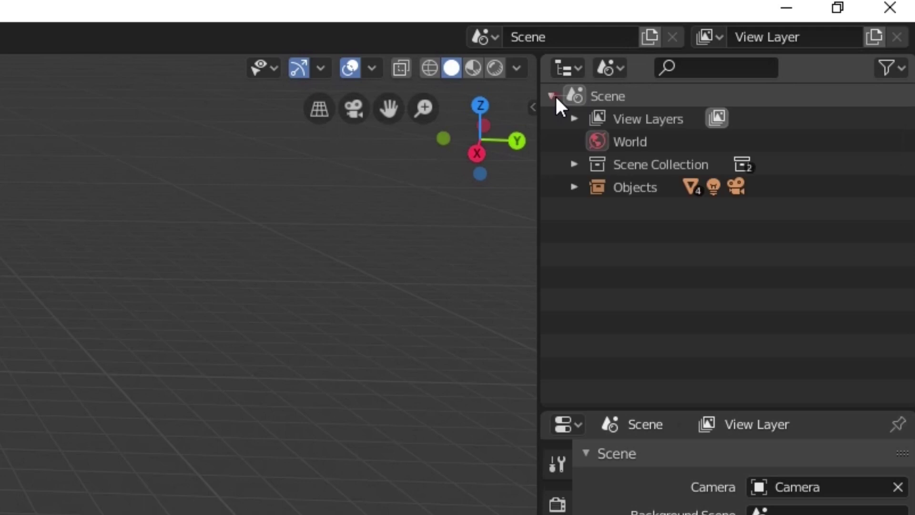
{"action": "left_click", "coordinate": [574, 118]}
{"action": "left_click", "coordinate": [574, 187]}
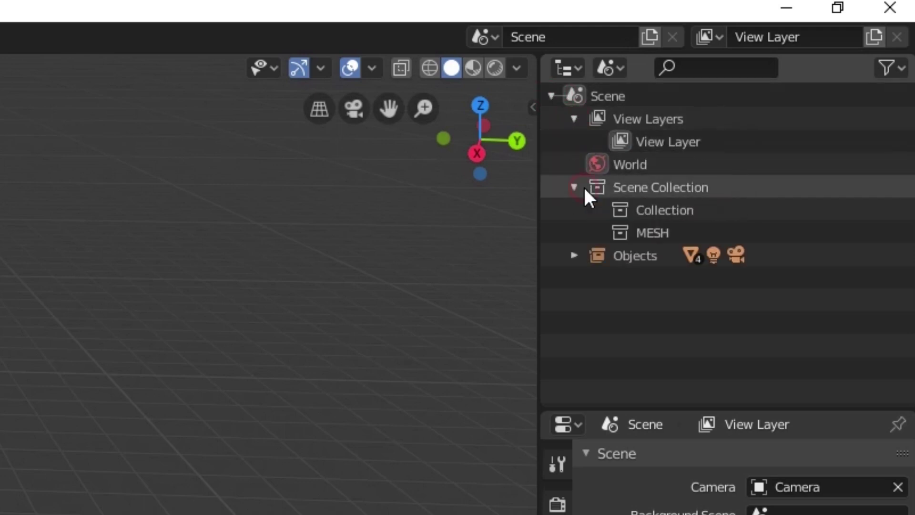
{"action": "left_click", "coordinate": [574, 256]}
{"action": "left_click", "coordinate": [573, 187]}
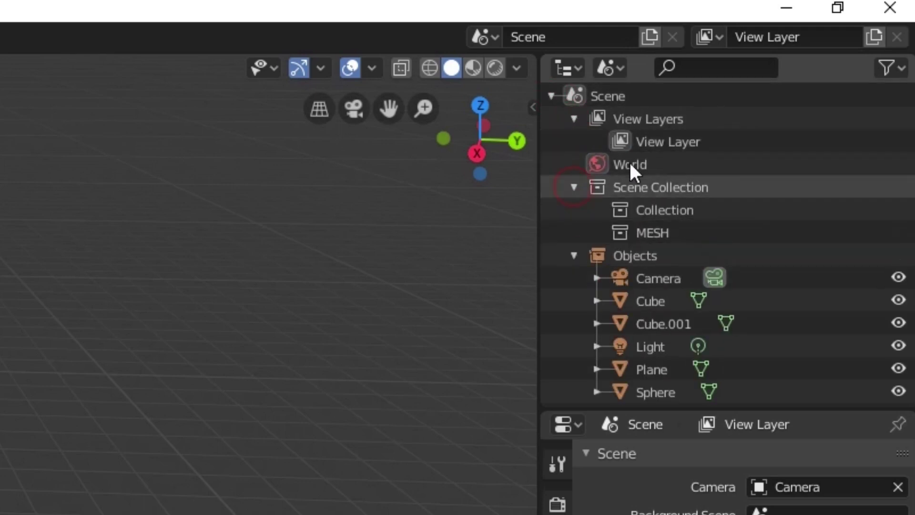
{"action": "left_click", "coordinate": [573, 187]}
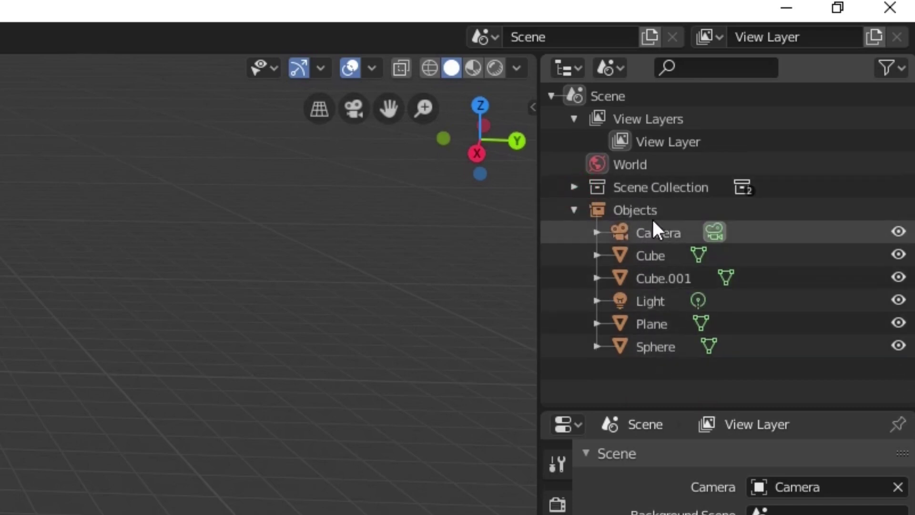
{"action": "left_click", "coordinate": [573, 210]}
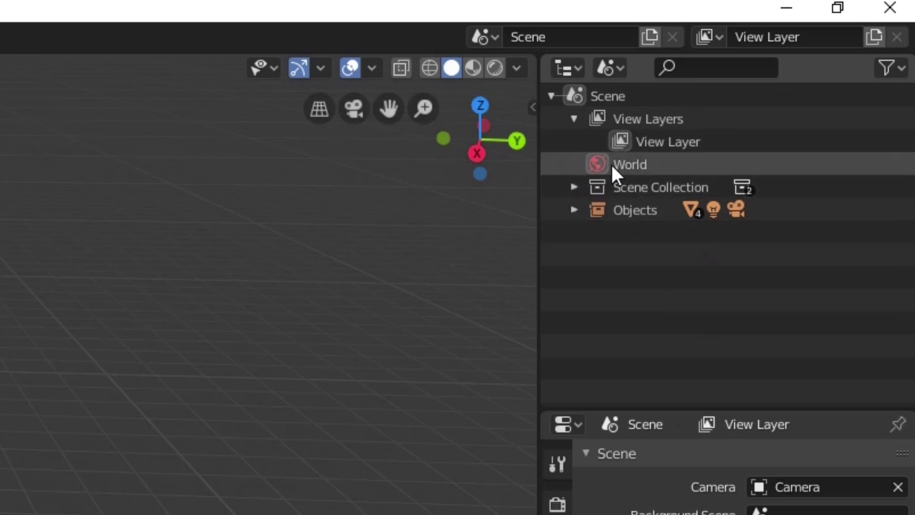
{"action": "left_click", "coordinate": [574, 118]}
- Switch the Outliner display mode to View Layer and back to Scenes
{"action": "left_click", "coordinate": [610, 67]}
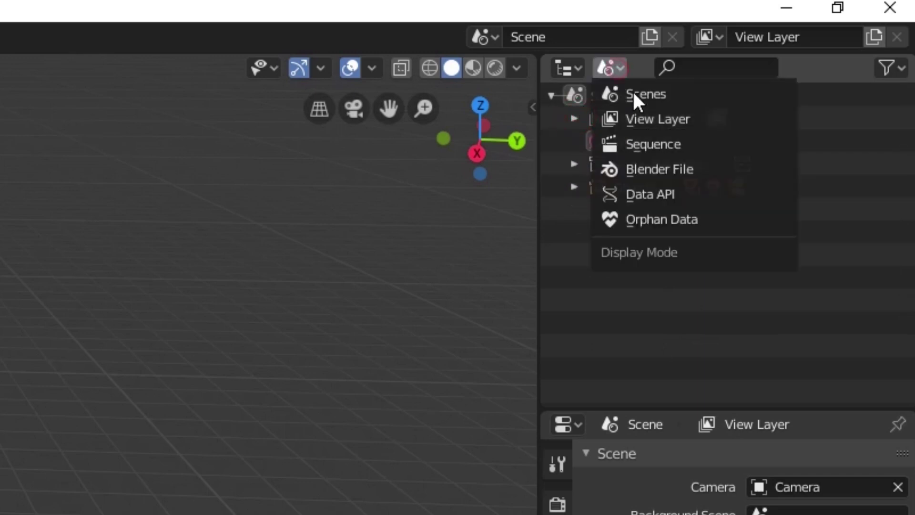
{"action": "left_click", "coordinate": [644, 117]}
{"action": "left_click", "coordinate": [611, 67]}
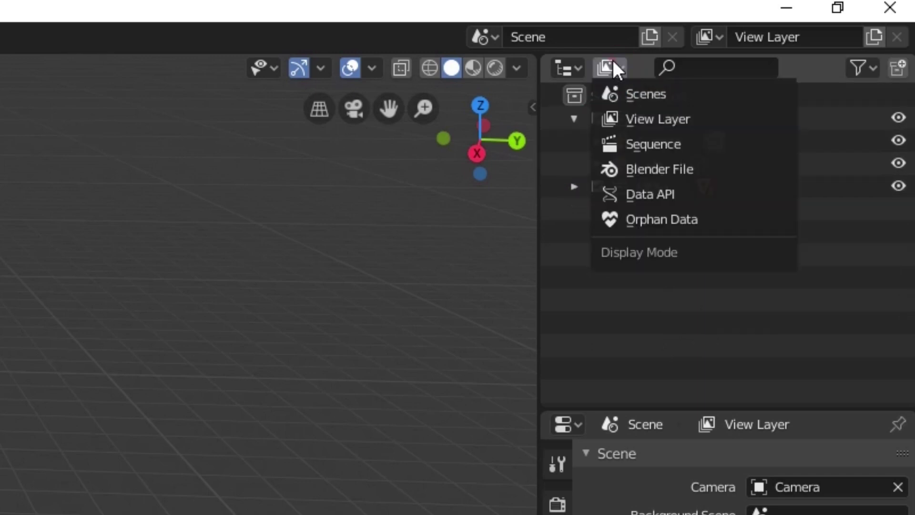
{"action": "left_click", "coordinate": [650, 98]}
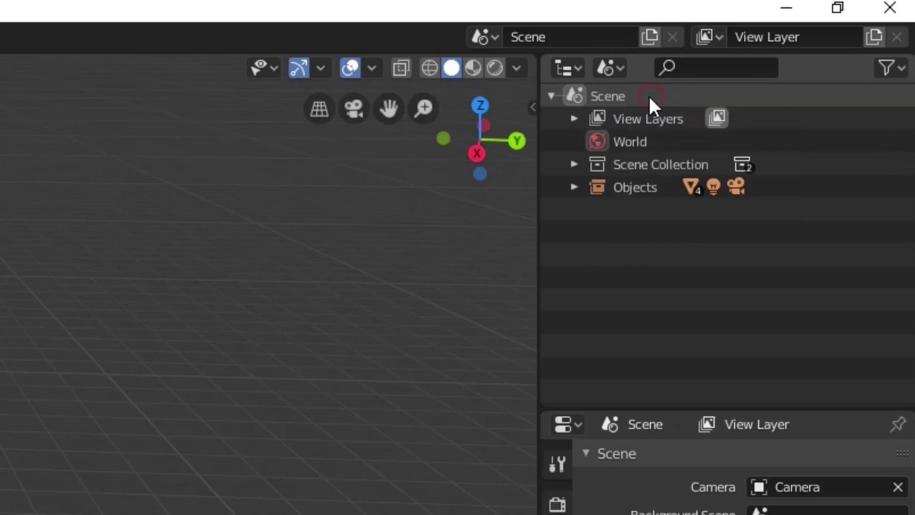
{"action": "left_click", "coordinate": [612, 67]}
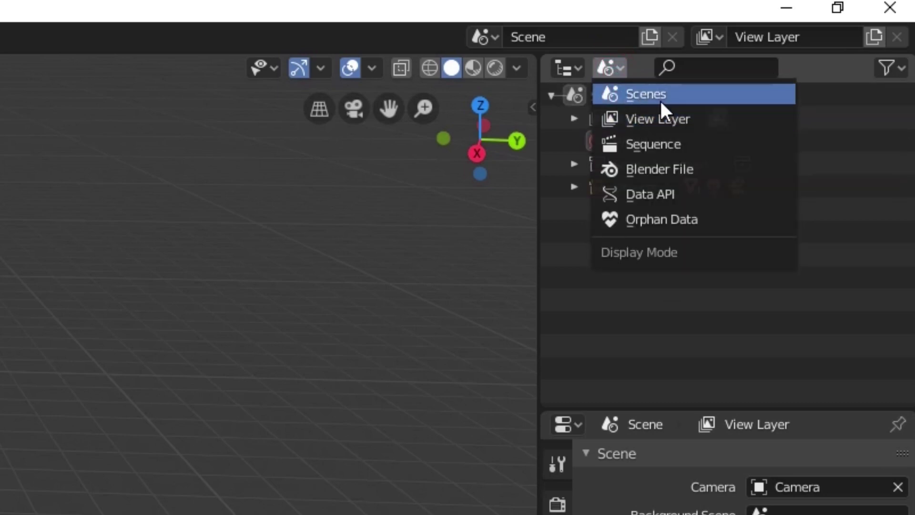
{"action": "left_click", "coordinate": [700, 67]}
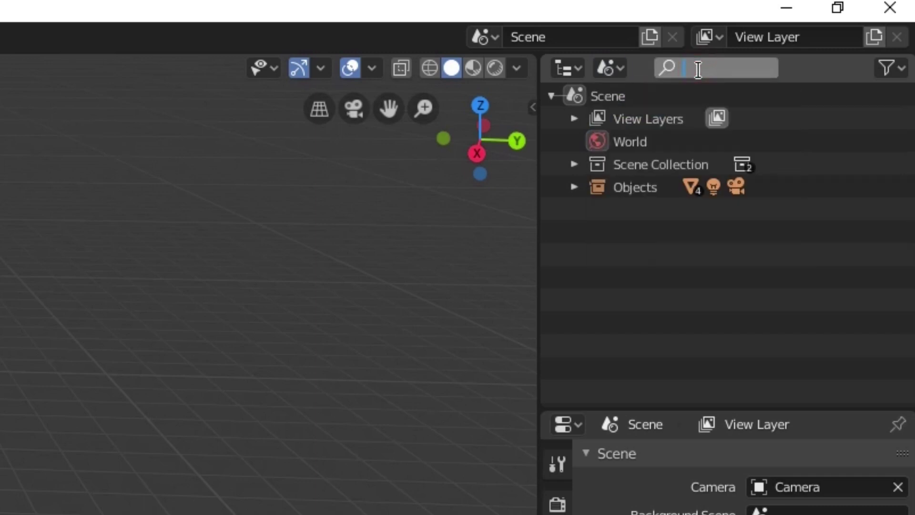
{"action": "type", "text": "cu"}
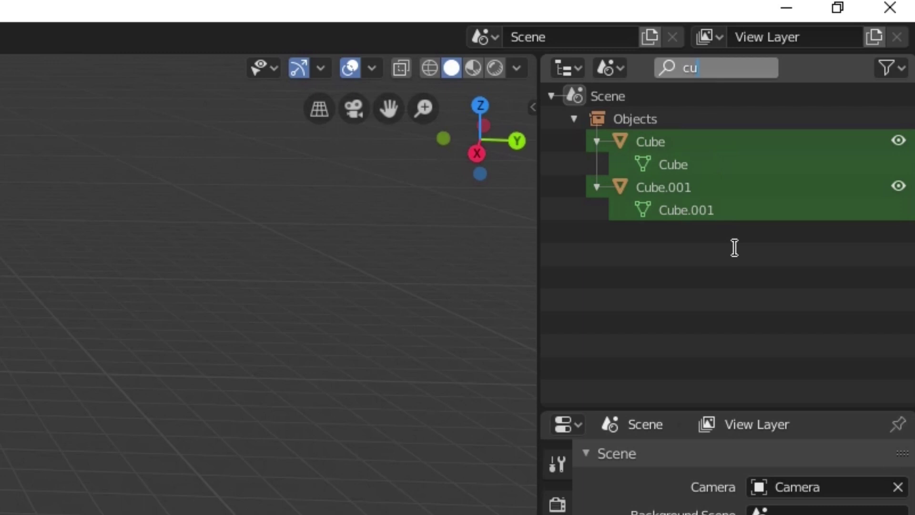
{"action": "key", "text": "BackSpace"}
{"action": "key", "text": "BackSpace"}
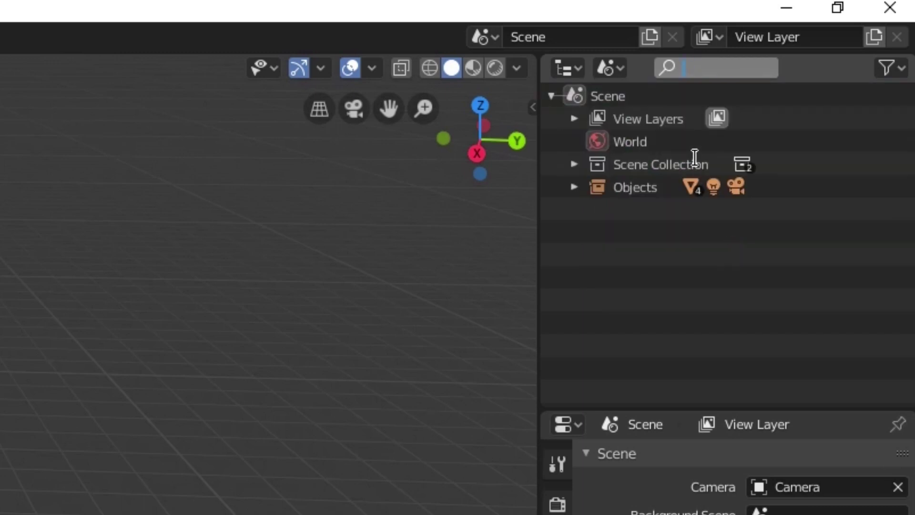
{"action": "left_click", "coordinate": [894, 70]}
{"action": "left_click", "coordinate": [895, 72]}
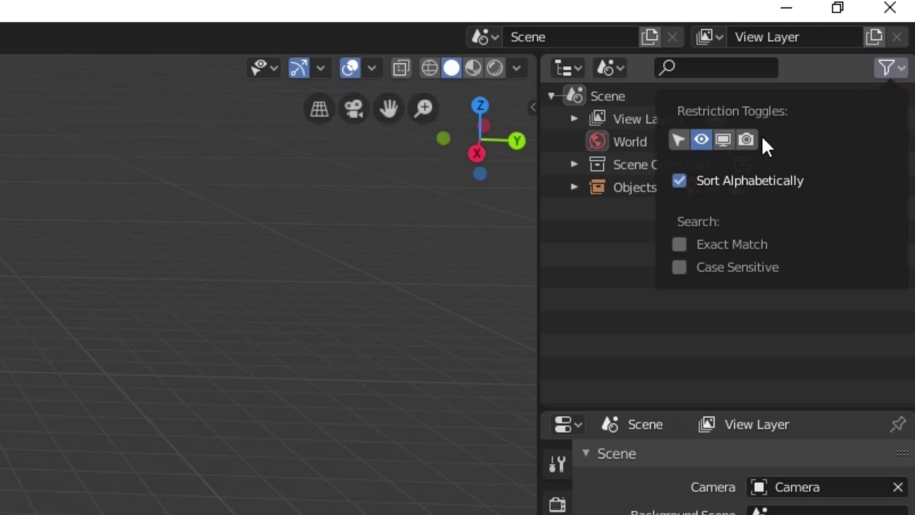
{"action": "left_click", "coordinate": [889, 67]}
{"action": "left_click", "coordinate": [884, 66]}
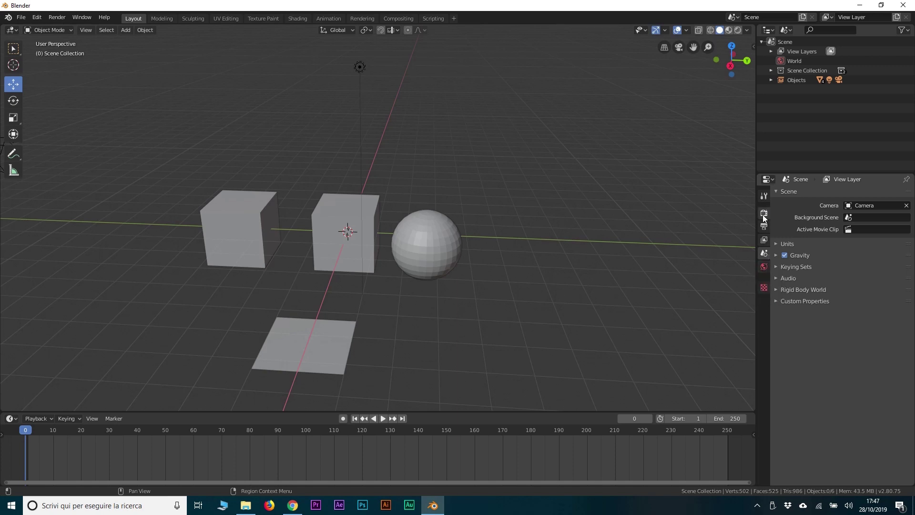
- Select each object in the viewport in turn: cubes, sphere, plane and light
{"action": "left_click", "coordinate": [264, 211]}
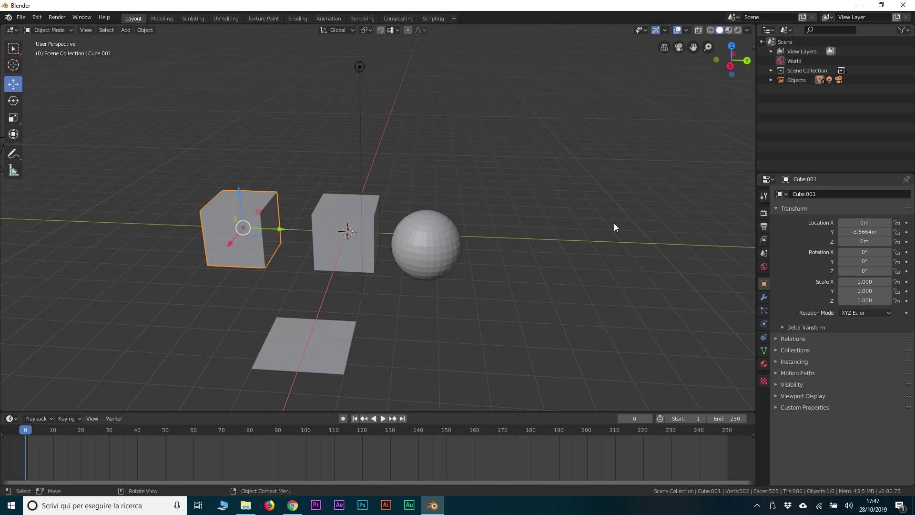
{"action": "left_click", "coordinate": [360, 67]}
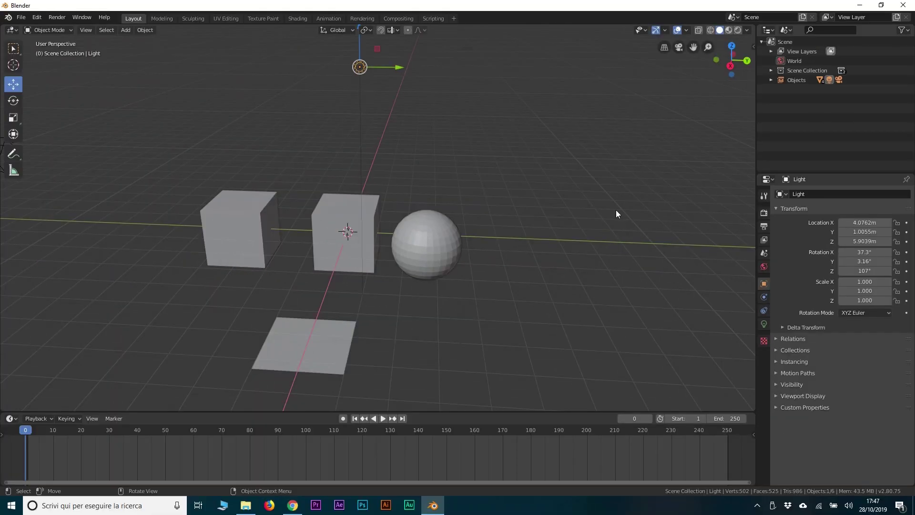
{"action": "key", "text": "alt+a"}
{"action": "left_click", "coordinate": [443, 230]}
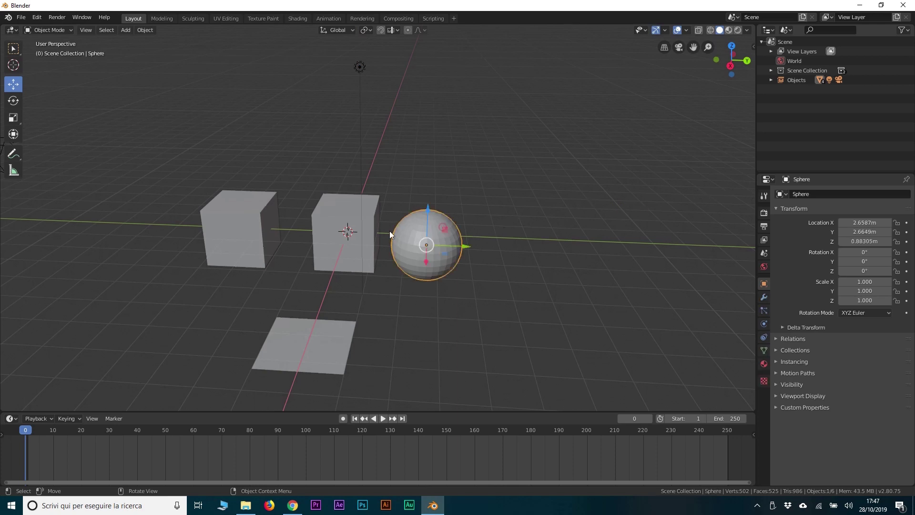
{"action": "left_click", "coordinate": [378, 230]}
{"action": "left_click", "coordinate": [245, 228]}
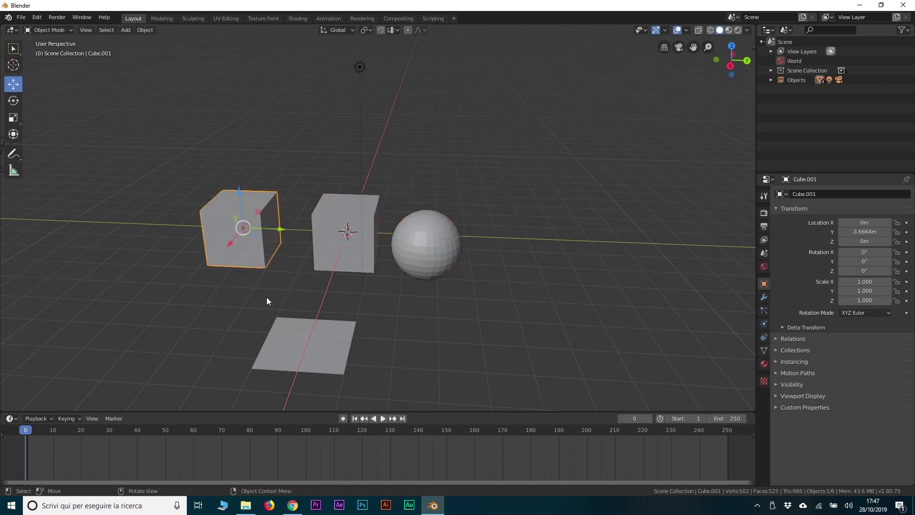
{"action": "left_click", "coordinate": [290, 333]}
{"action": "left_click", "coordinate": [359, 66]}
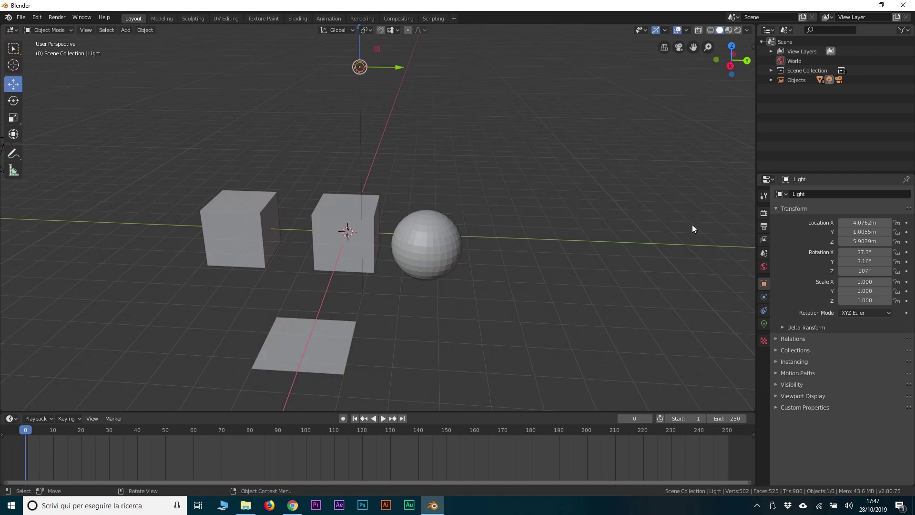
- Review the Tool and Render properties tabs, including the list of render engines
{"action": "left_click", "coordinate": [764, 196]}
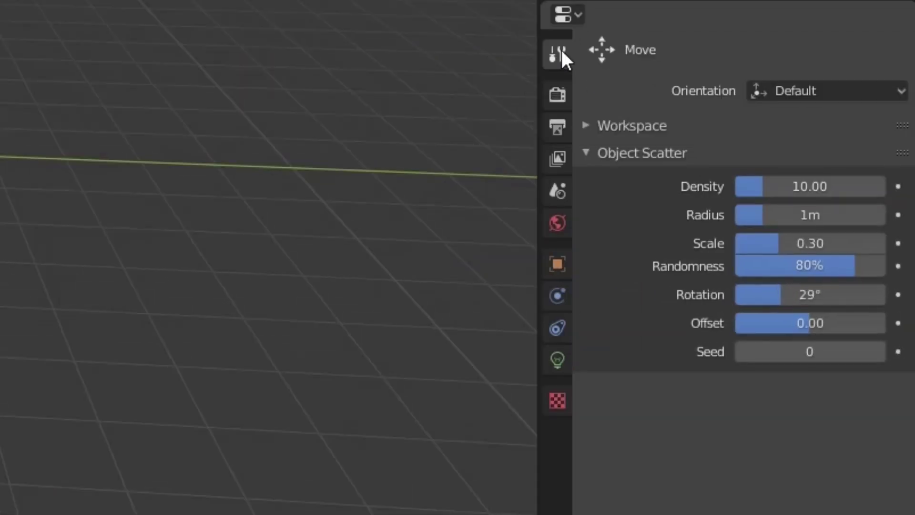
{"action": "left_click", "coordinate": [561, 94]}
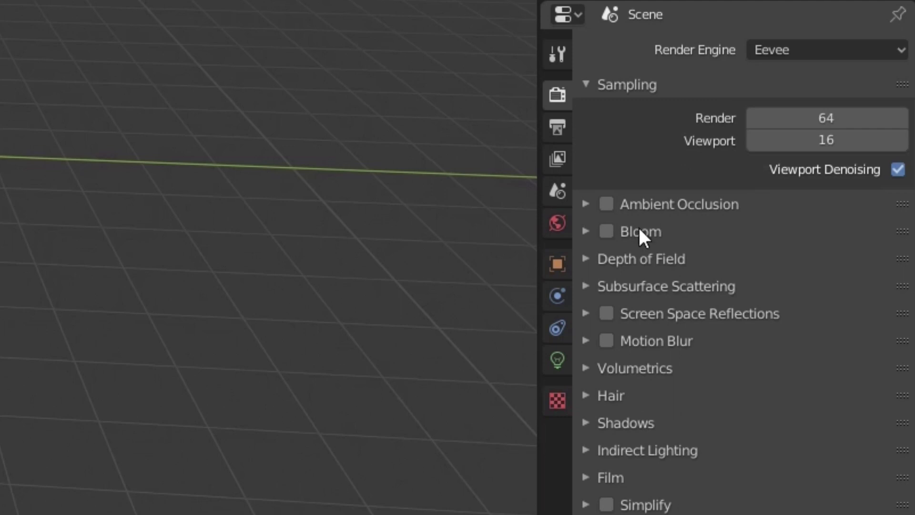
{"action": "left_click", "coordinate": [810, 43]}
{"action": "left_click", "coordinate": [808, 56]}
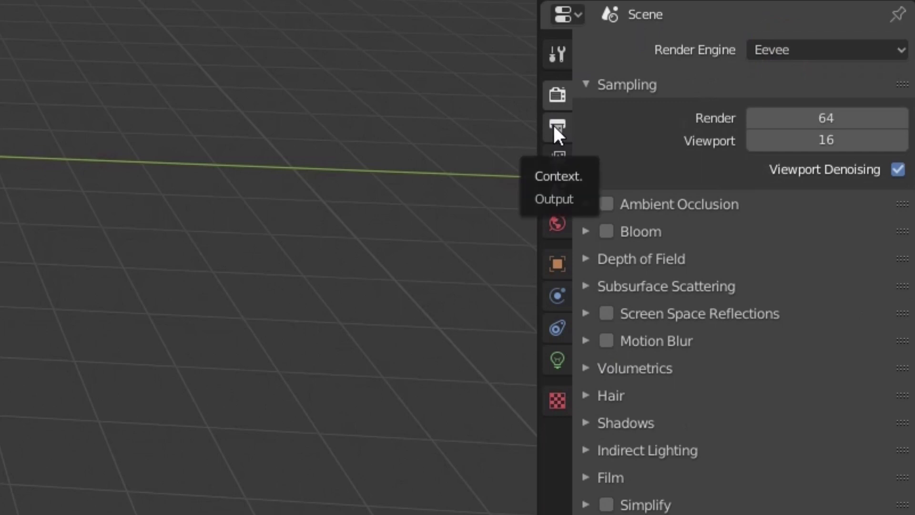
- Step through the Output and View Layer tabs, then expand Scene's Units and Gravity panels
{"action": "left_click", "coordinate": [557, 127]}
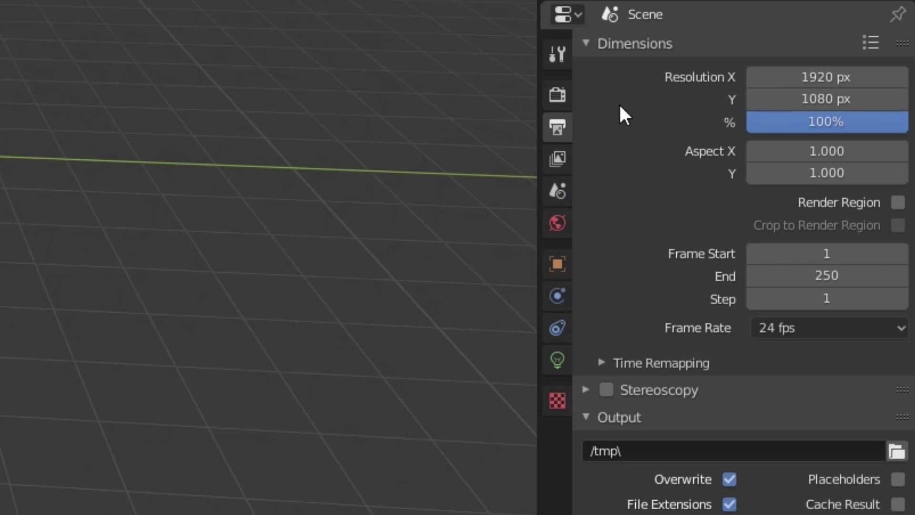
{"action": "left_click", "coordinate": [557, 158]}
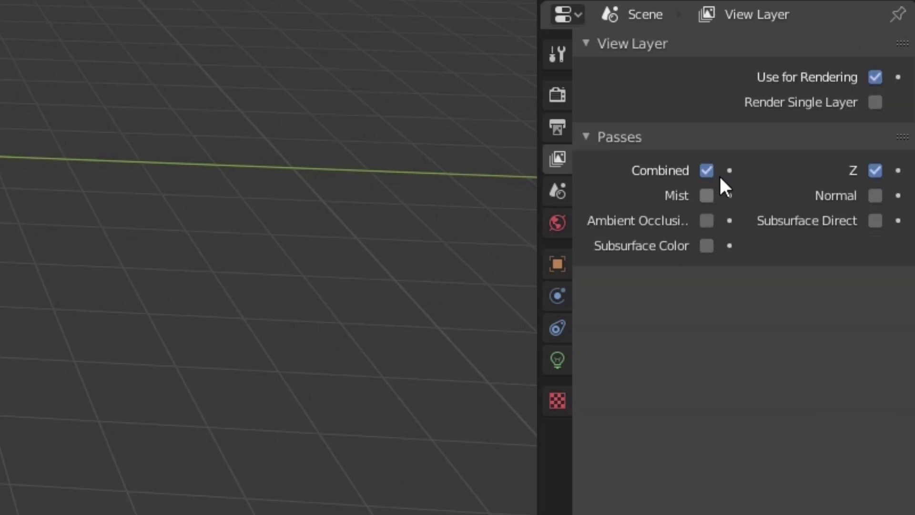
{"action": "left_click", "coordinate": [558, 193]}
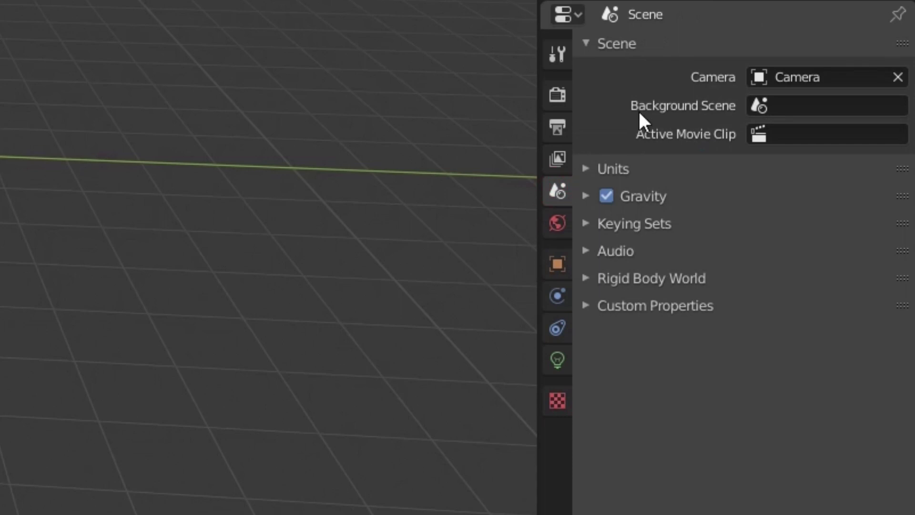
{"action": "left_click", "coordinate": [589, 169]}
{"action": "left_click", "coordinate": [589, 395]}
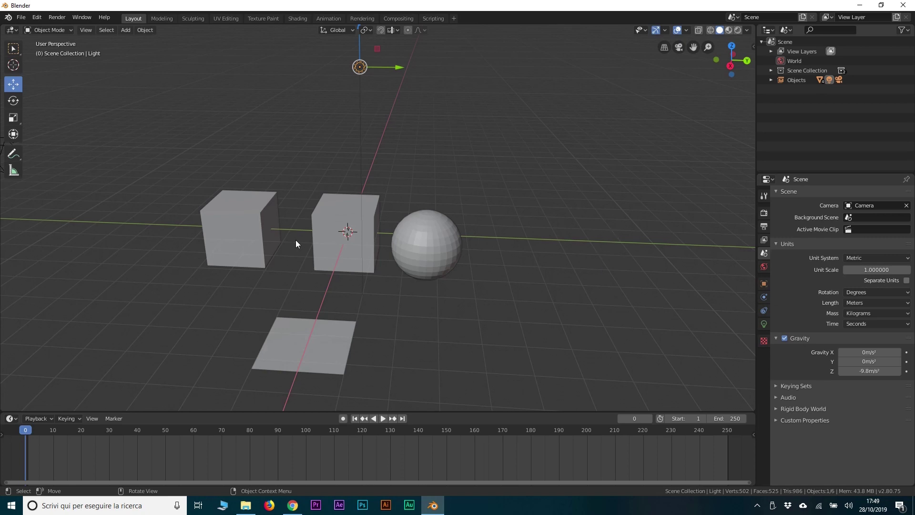
- Look through the Texture, Object, Physics, Constraints and Light data properties tabs
{"action": "left_click", "coordinate": [247, 231]}
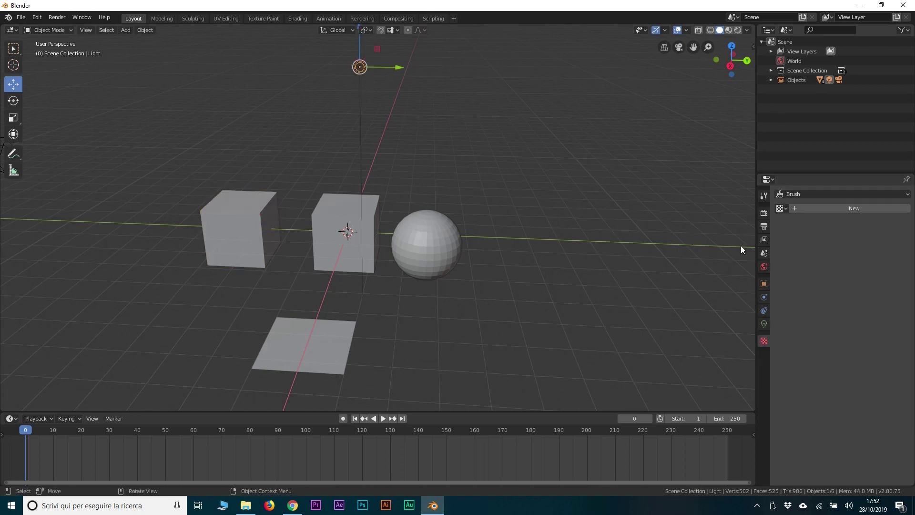
{"action": "left_click", "coordinate": [764, 283]}
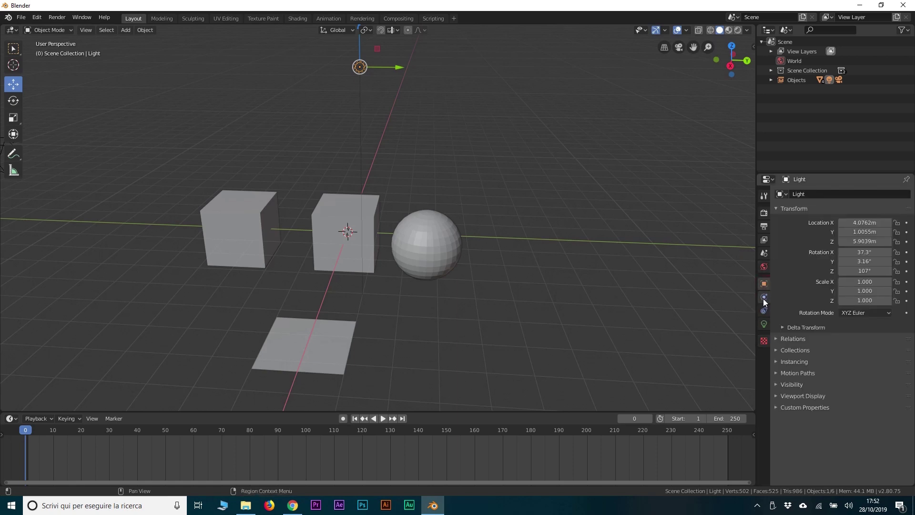
{"action": "left_click", "coordinate": [763, 298]}
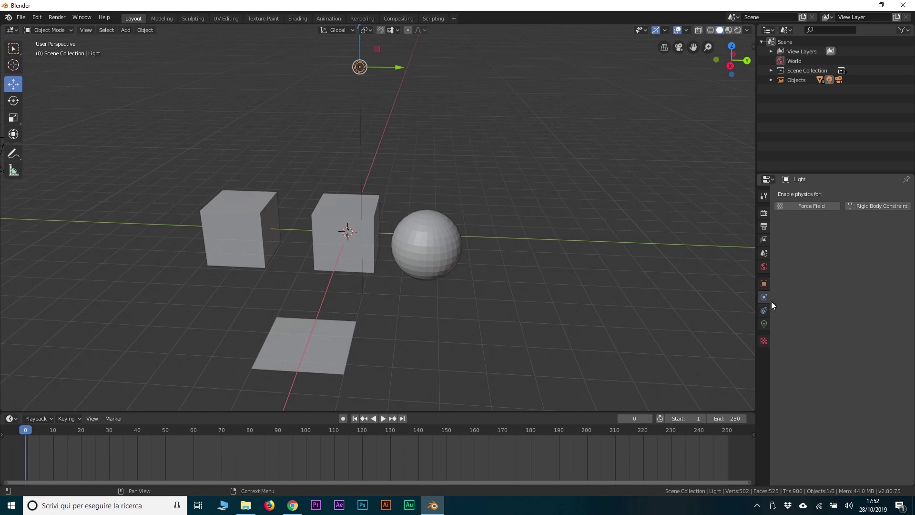
{"action": "left_click", "coordinate": [764, 310]}
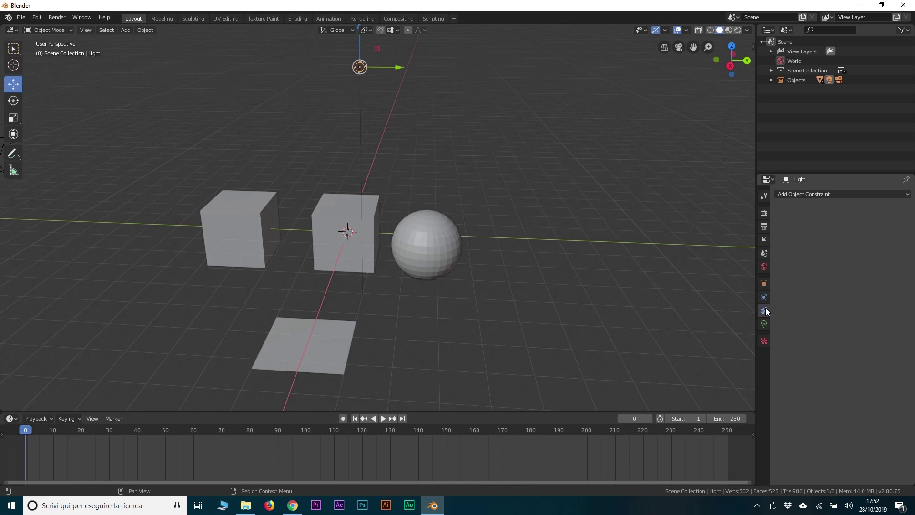
{"action": "left_click", "coordinate": [766, 327]}
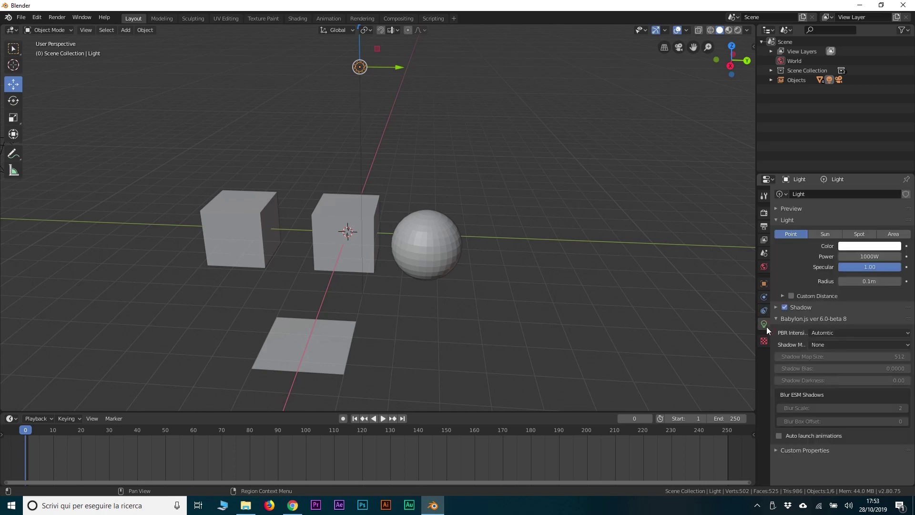
- Select the camera to show its 50mm Perspective lens and Babylon.js camera settings
{"action": "left_click", "coordinate": [472, 202]}
{"action": "scroll", "coordinate": [190, 161], "scroll_direction": "down", "scroll_amount": 2}
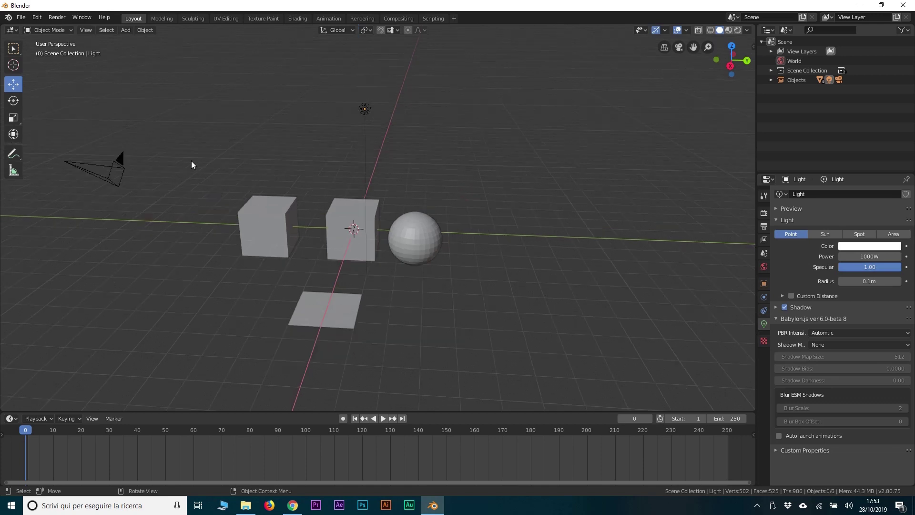
{"action": "left_click", "coordinate": [121, 172]}
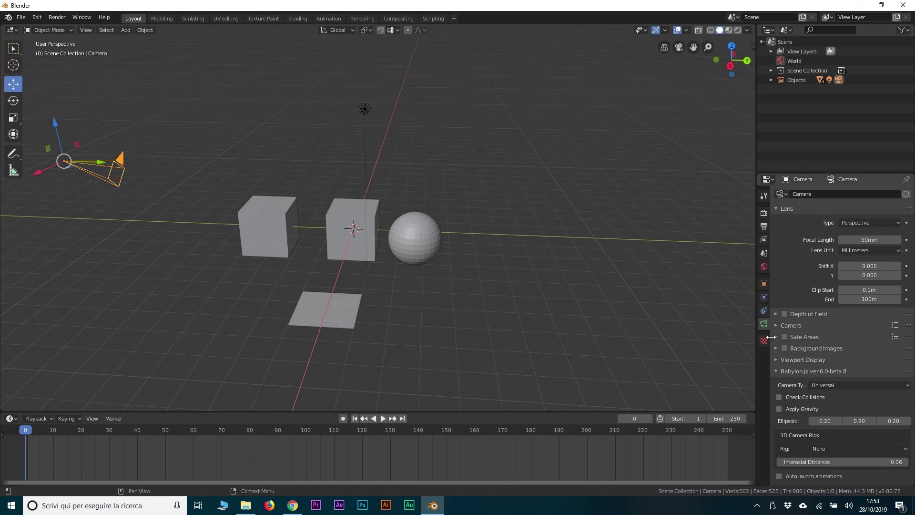
{"action": "left_click", "coordinate": [751, 339]}
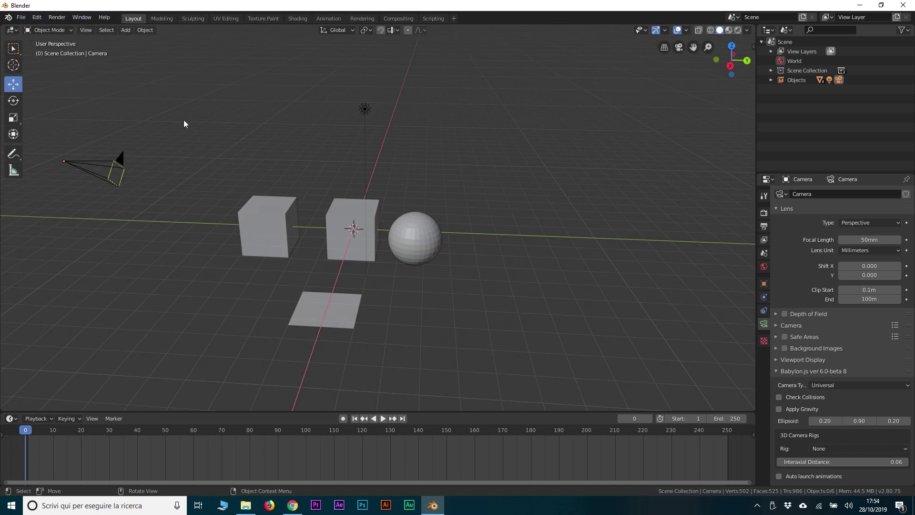
- Open Edit > Preferences and adjust the interface resolution scale
{"action": "left_click", "coordinate": [25, 19]}
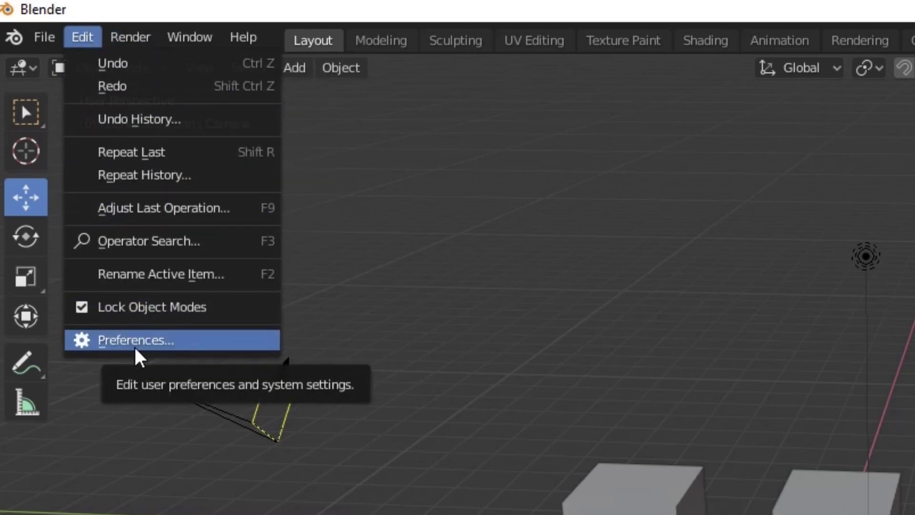
{"action": "left_click", "coordinate": [134, 347]}
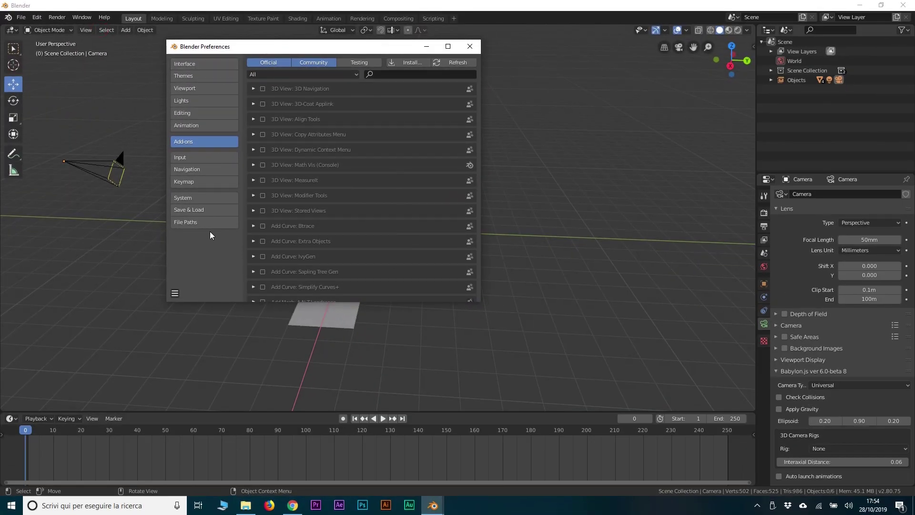
{"action": "left_click", "coordinate": [183, 63]}
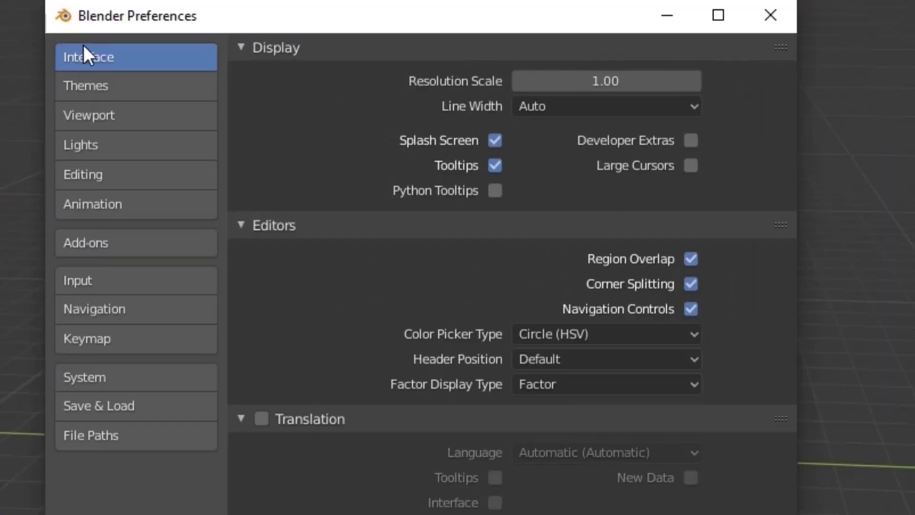
{"action": "left_click", "coordinate": [109, 83]}
{"action": "left_click", "coordinate": [115, 56]}
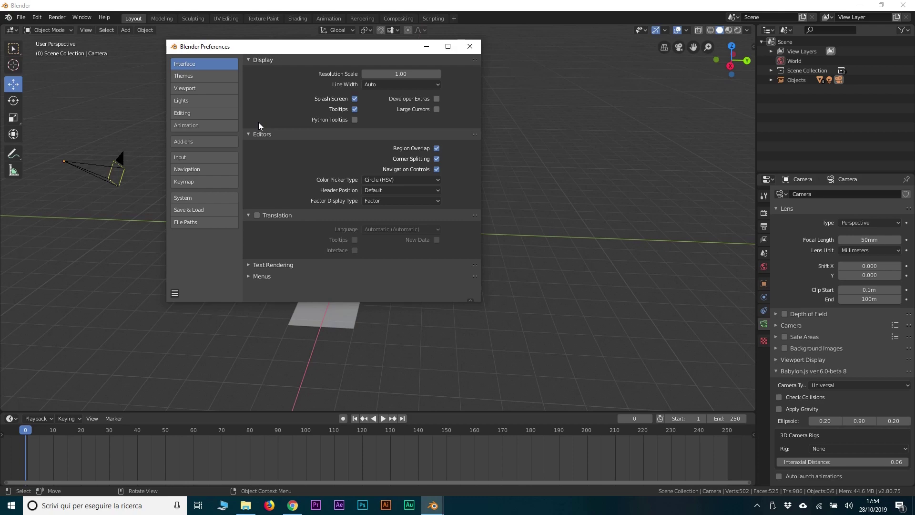
{"action": "mouse_move", "coordinate": [400, 74]}
{"action": "left_mouse_down"}
{"action": "mouse_move", "coordinate": [417, 81]}
{"action": "mouse_move", "coordinate": [365, 73]}
{"action": "left_mouse_up"}
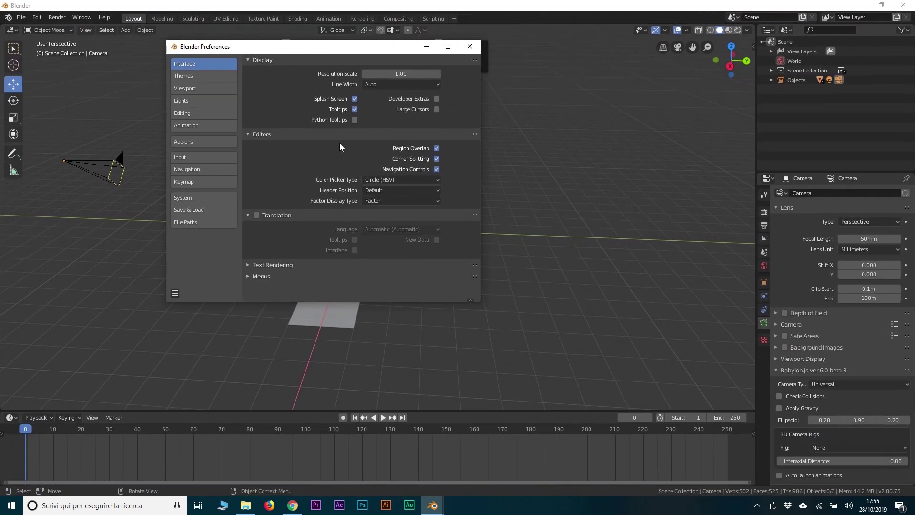
- Browse the Themes, Viewport, Lights, Editing and Animation preference sections
{"action": "left_click", "coordinate": [205, 77]}
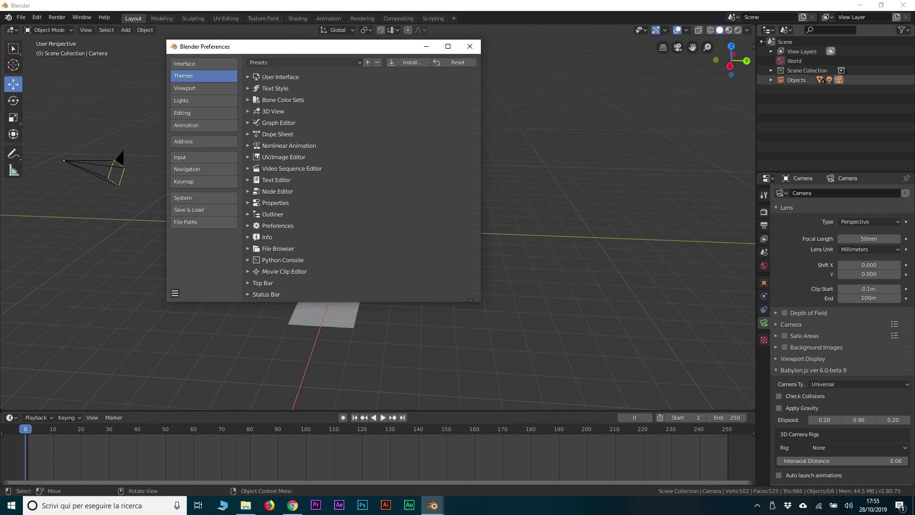
{"action": "left_click", "coordinate": [222, 88]}
{"action": "left_click", "coordinate": [187, 101]}
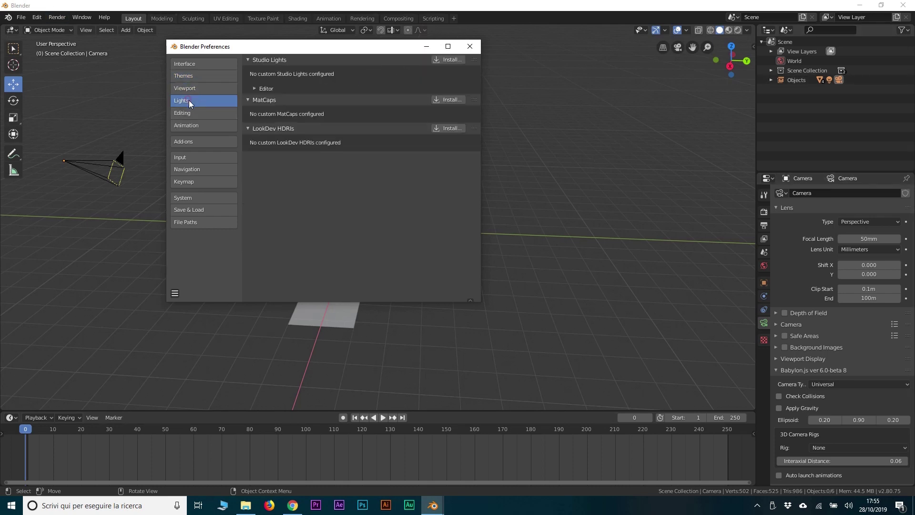
{"action": "left_click", "coordinate": [178, 123]}
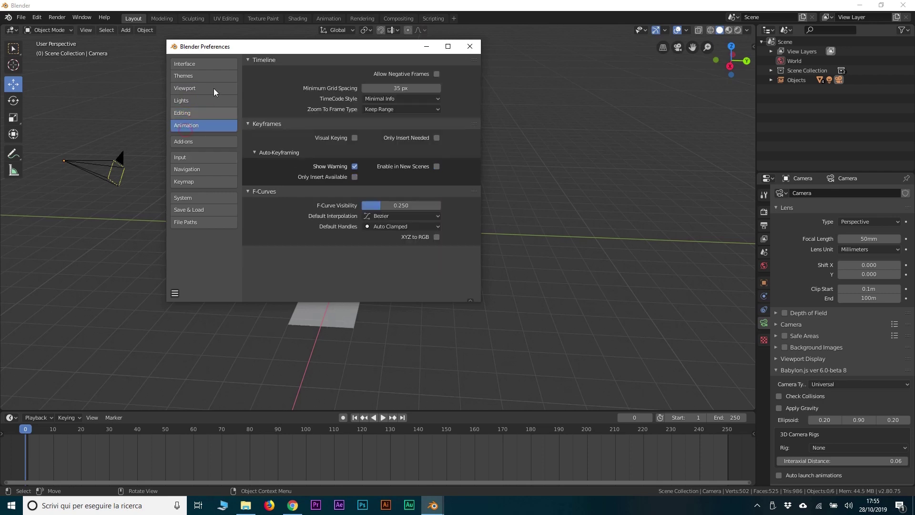
{"action": "left_click", "coordinate": [205, 141]}
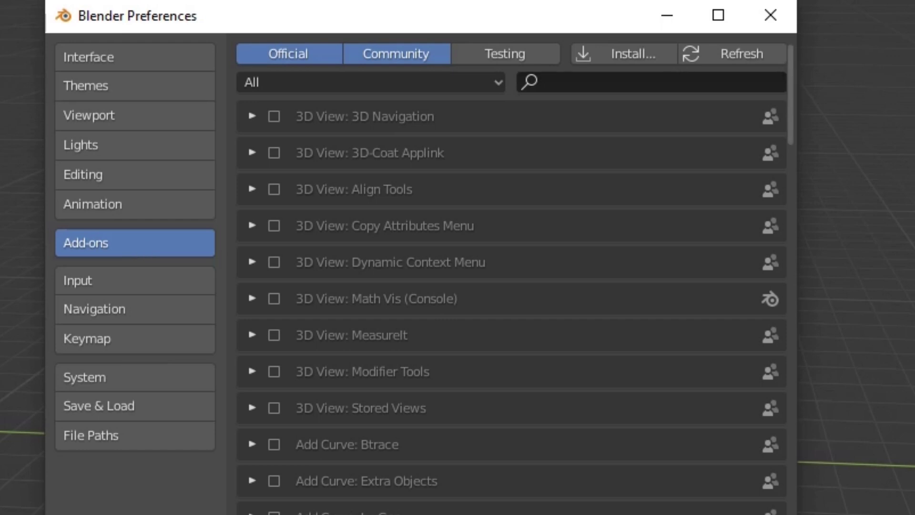
- Widen the Preferences window and enable, then disable, the BoltFactory add-on
{"action": "left_click_drag", "start_coordinate": [796, 257], "coordinate": [914, 258]}
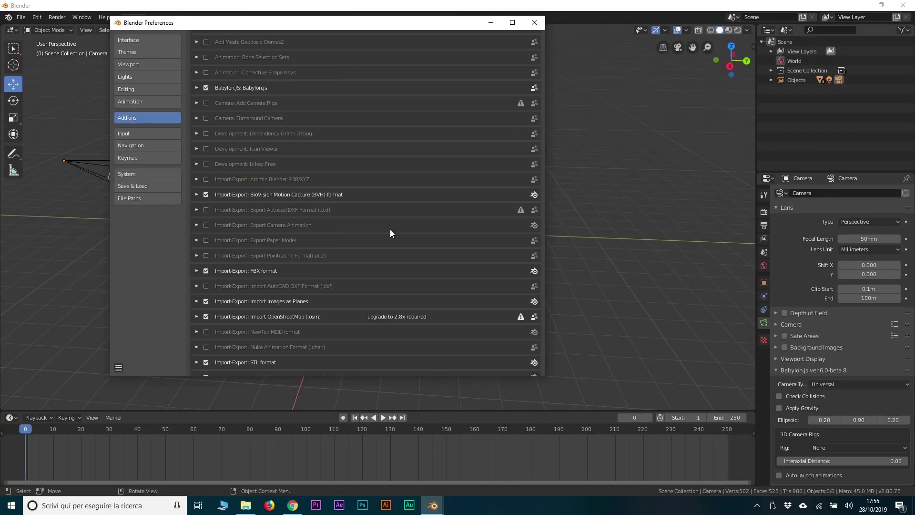
{"action": "scroll", "coordinate": [389, 232], "scroll_direction": "down", "scroll_amount": 4}
{"action": "scroll", "coordinate": [390, 233], "scroll_direction": "up", "scroll_amount": 5}
{"action": "scroll", "coordinate": [390, 232], "scroll_direction": "up", "scroll_amount": 5}
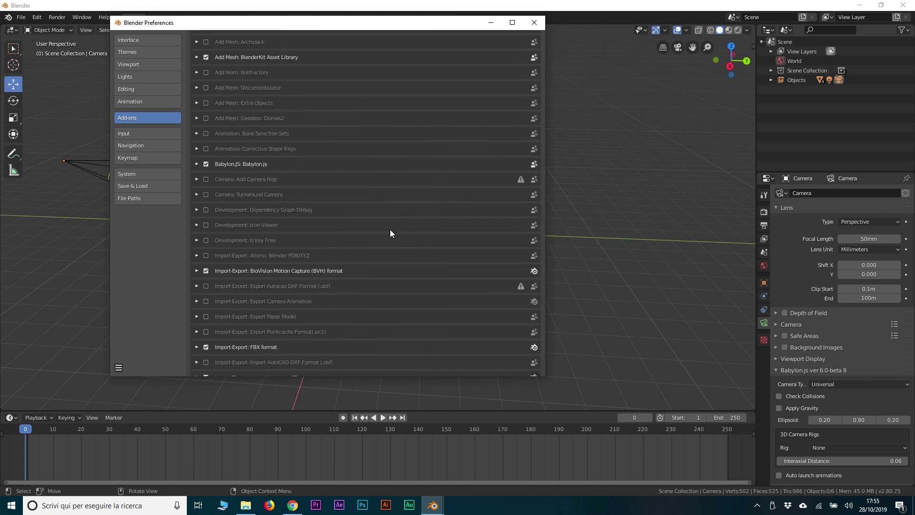
{"action": "scroll", "coordinate": [390, 232], "scroll_direction": "up", "scroll_amount": 5}
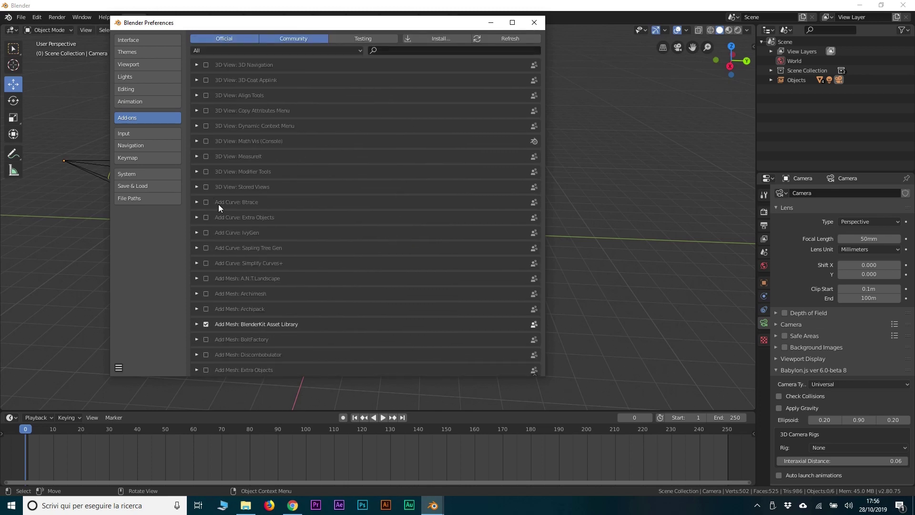
{"action": "left_click", "coordinate": [206, 340]}
{"action": "left_click", "coordinate": [205, 339]}
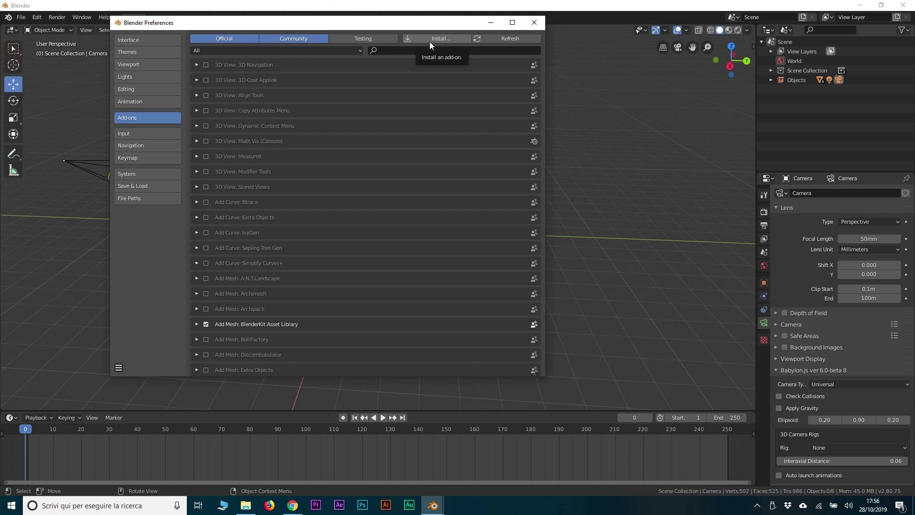
- Open the add-on Install file browser, go up two folders, and cancel it
{"action": "left_click", "coordinate": [430, 42]}
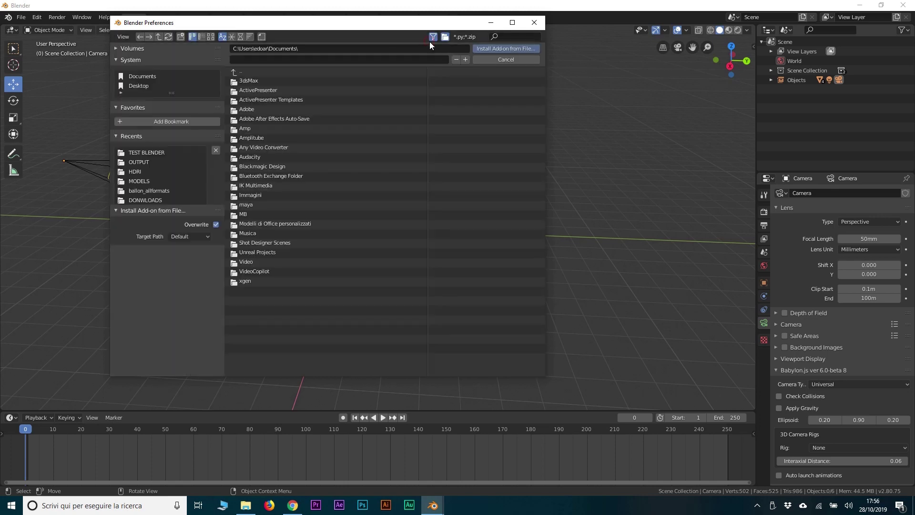
{"action": "left_click", "coordinate": [256, 70]}
{"action": "left_click", "coordinate": [255, 71]}
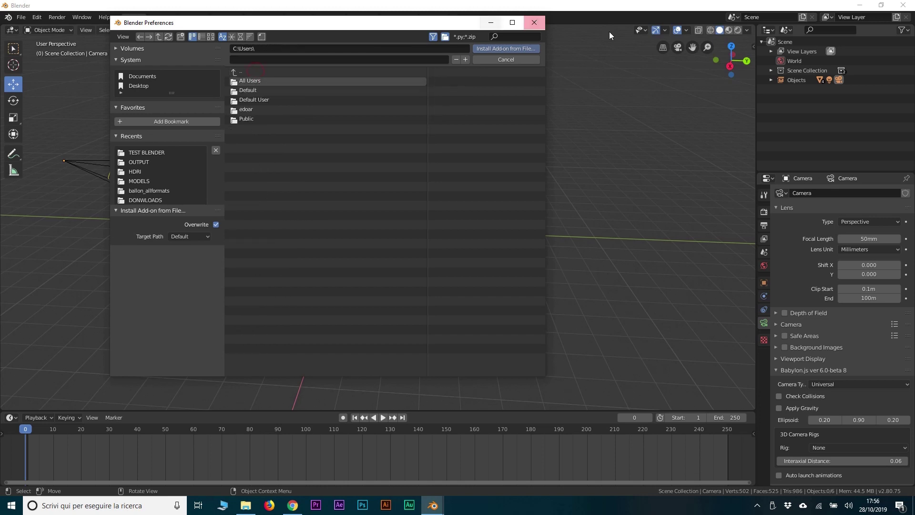
{"action": "left_click", "coordinate": [532, 22]}
- Close Preferences and look through the Render and Window menus
{"action": "left_click", "coordinate": [530, 25]}
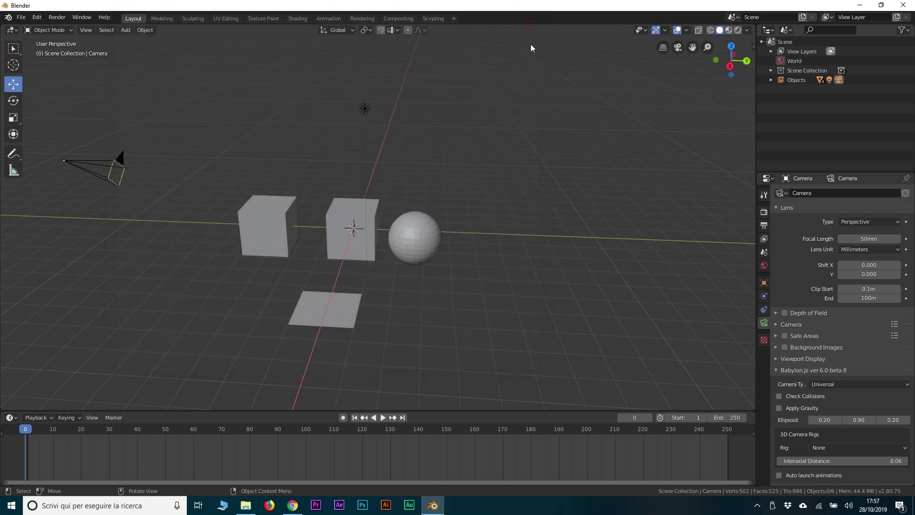
{"action": "left_click", "coordinate": [54, 18]}
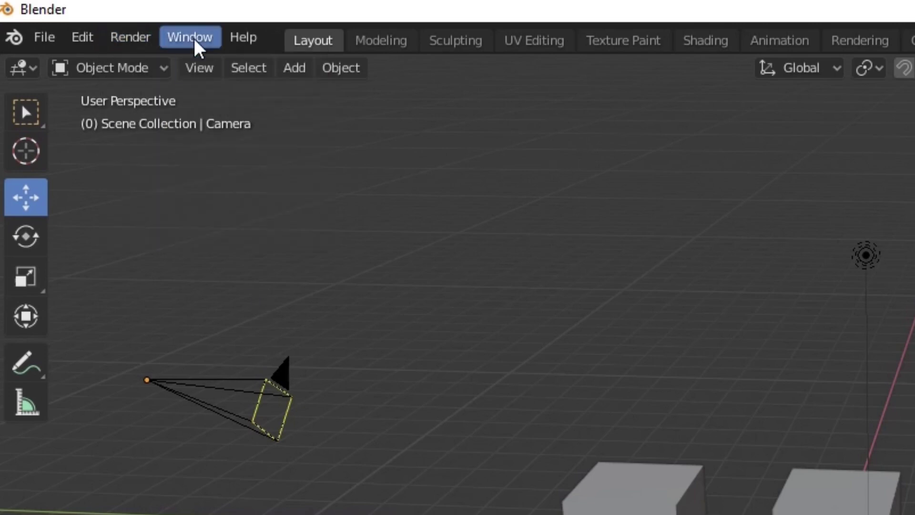
{"action": "left_click", "coordinate": [193, 37]}
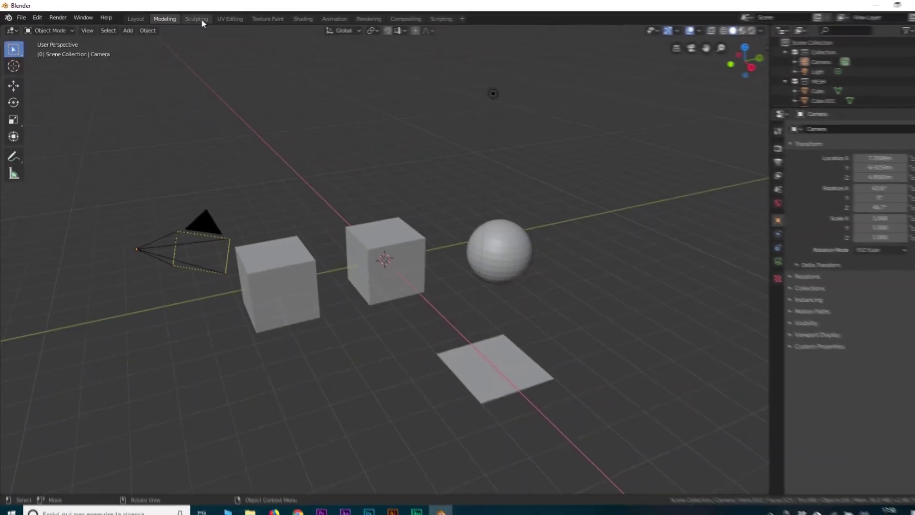
- Visit the UV Editing, Texture Paint, Shading, Animation, Rendering, Compositing and Scripting workspaces
{"action": "left_click", "coordinate": [222, 19]}
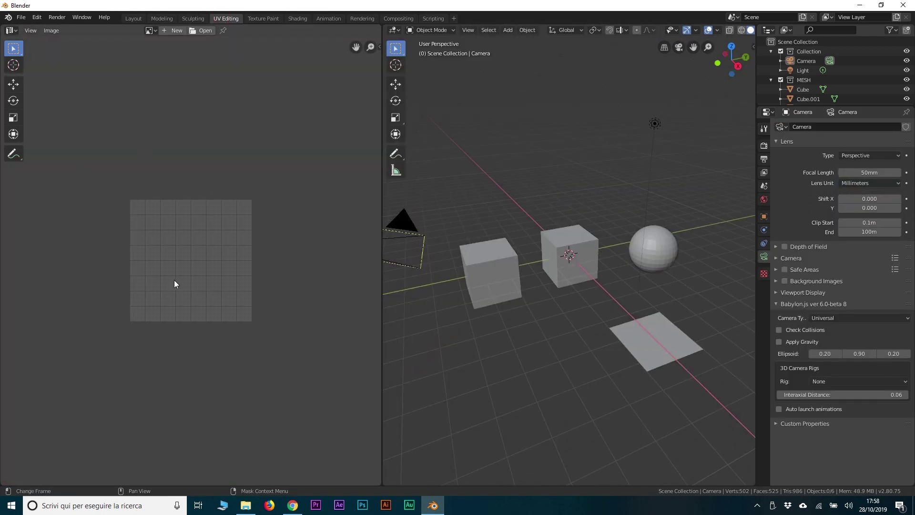
{"action": "left_click", "coordinate": [257, 17]}
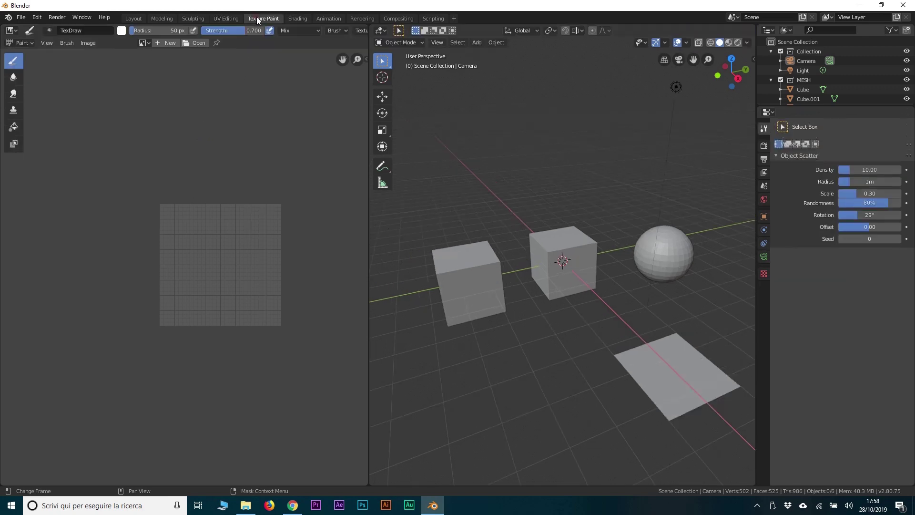
{"action": "left_click", "coordinate": [302, 18]}
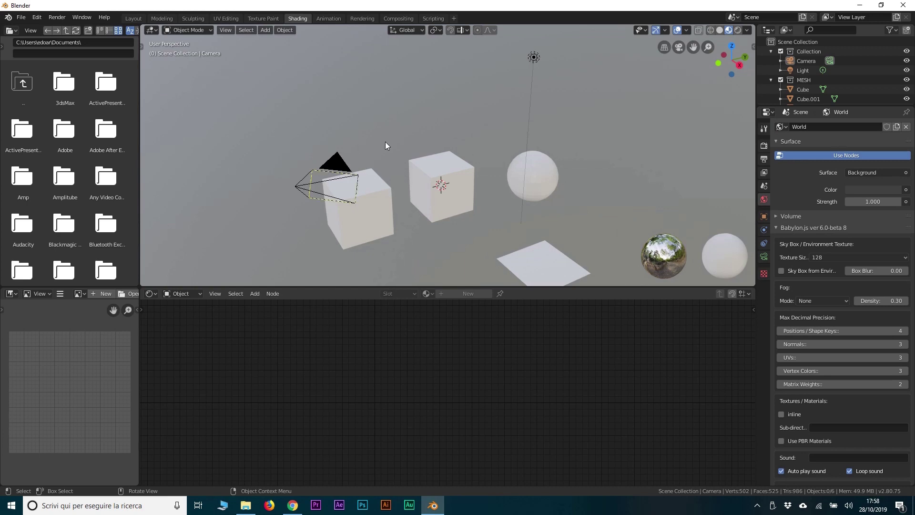
{"action": "left_click", "coordinate": [330, 18]}
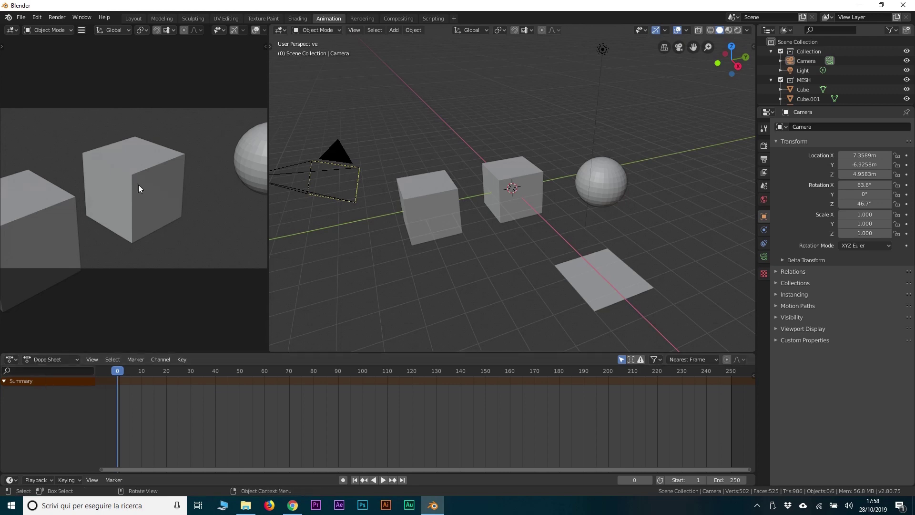
{"action": "left_click", "coordinate": [361, 18]}
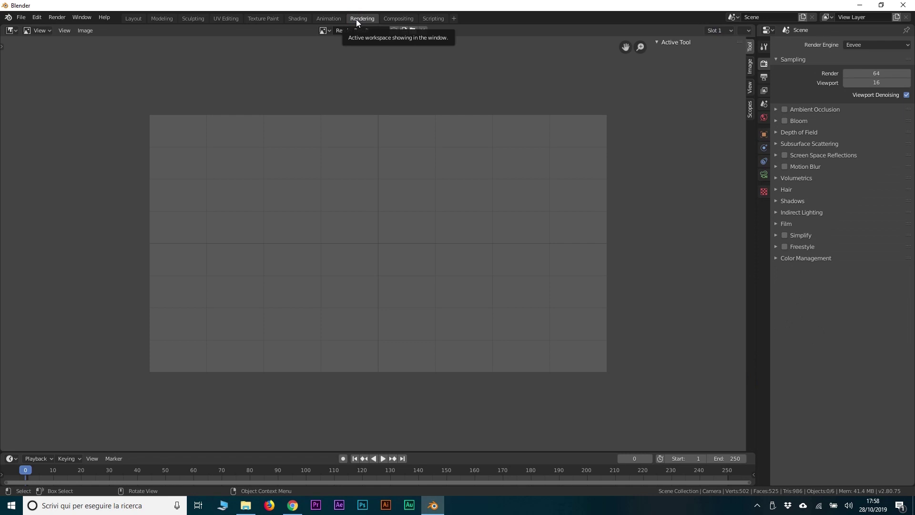
{"action": "left_click", "coordinate": [393, 19]}
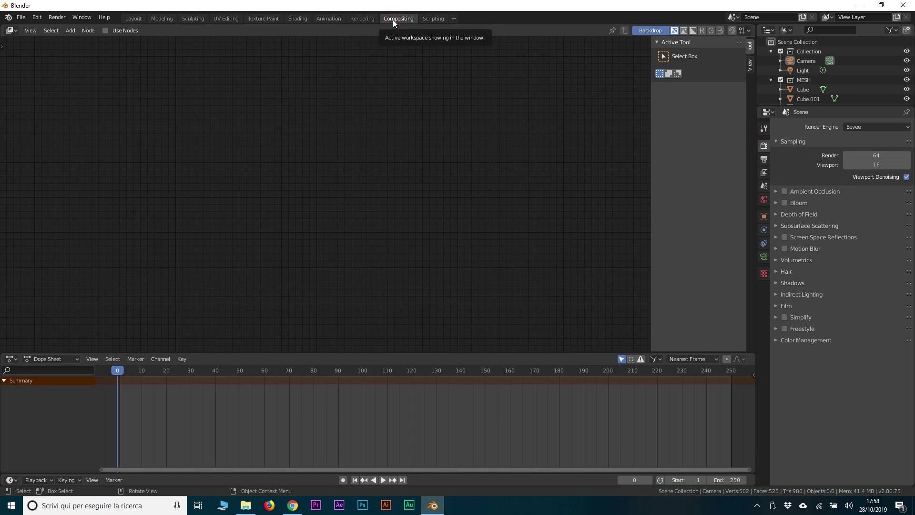
{"action": "left_click", "coordinate": [430, 18]}
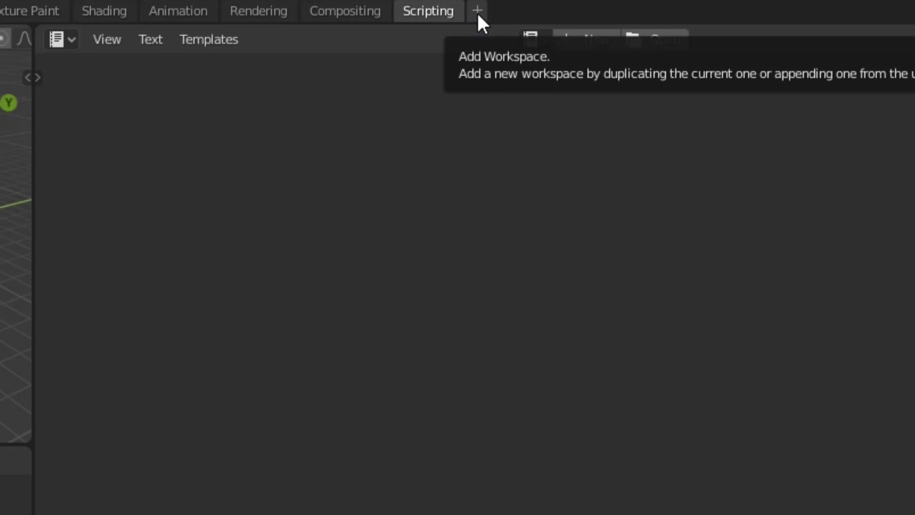
- Display the Add Workspace menu listing General, 2D Animation, Sculpting, VFX and Video Editing templates
{"action": "left_click", "coordinate": [477, 12]}
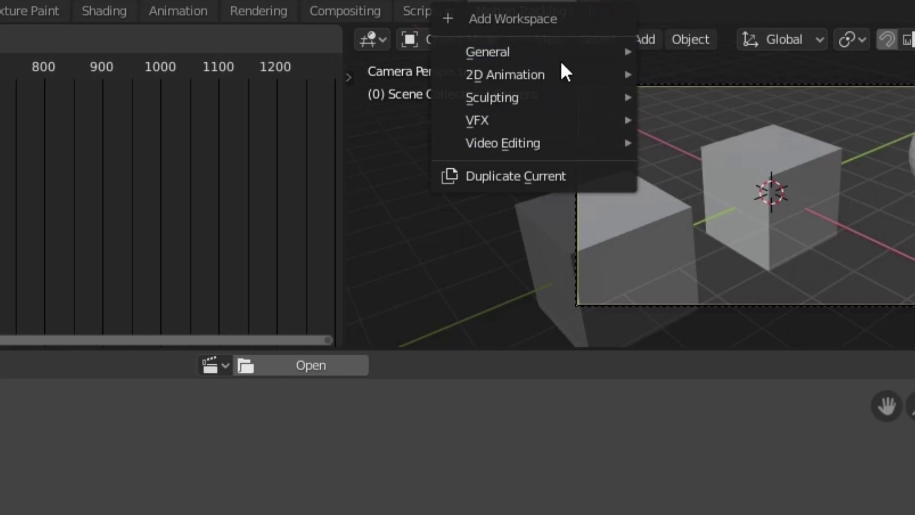